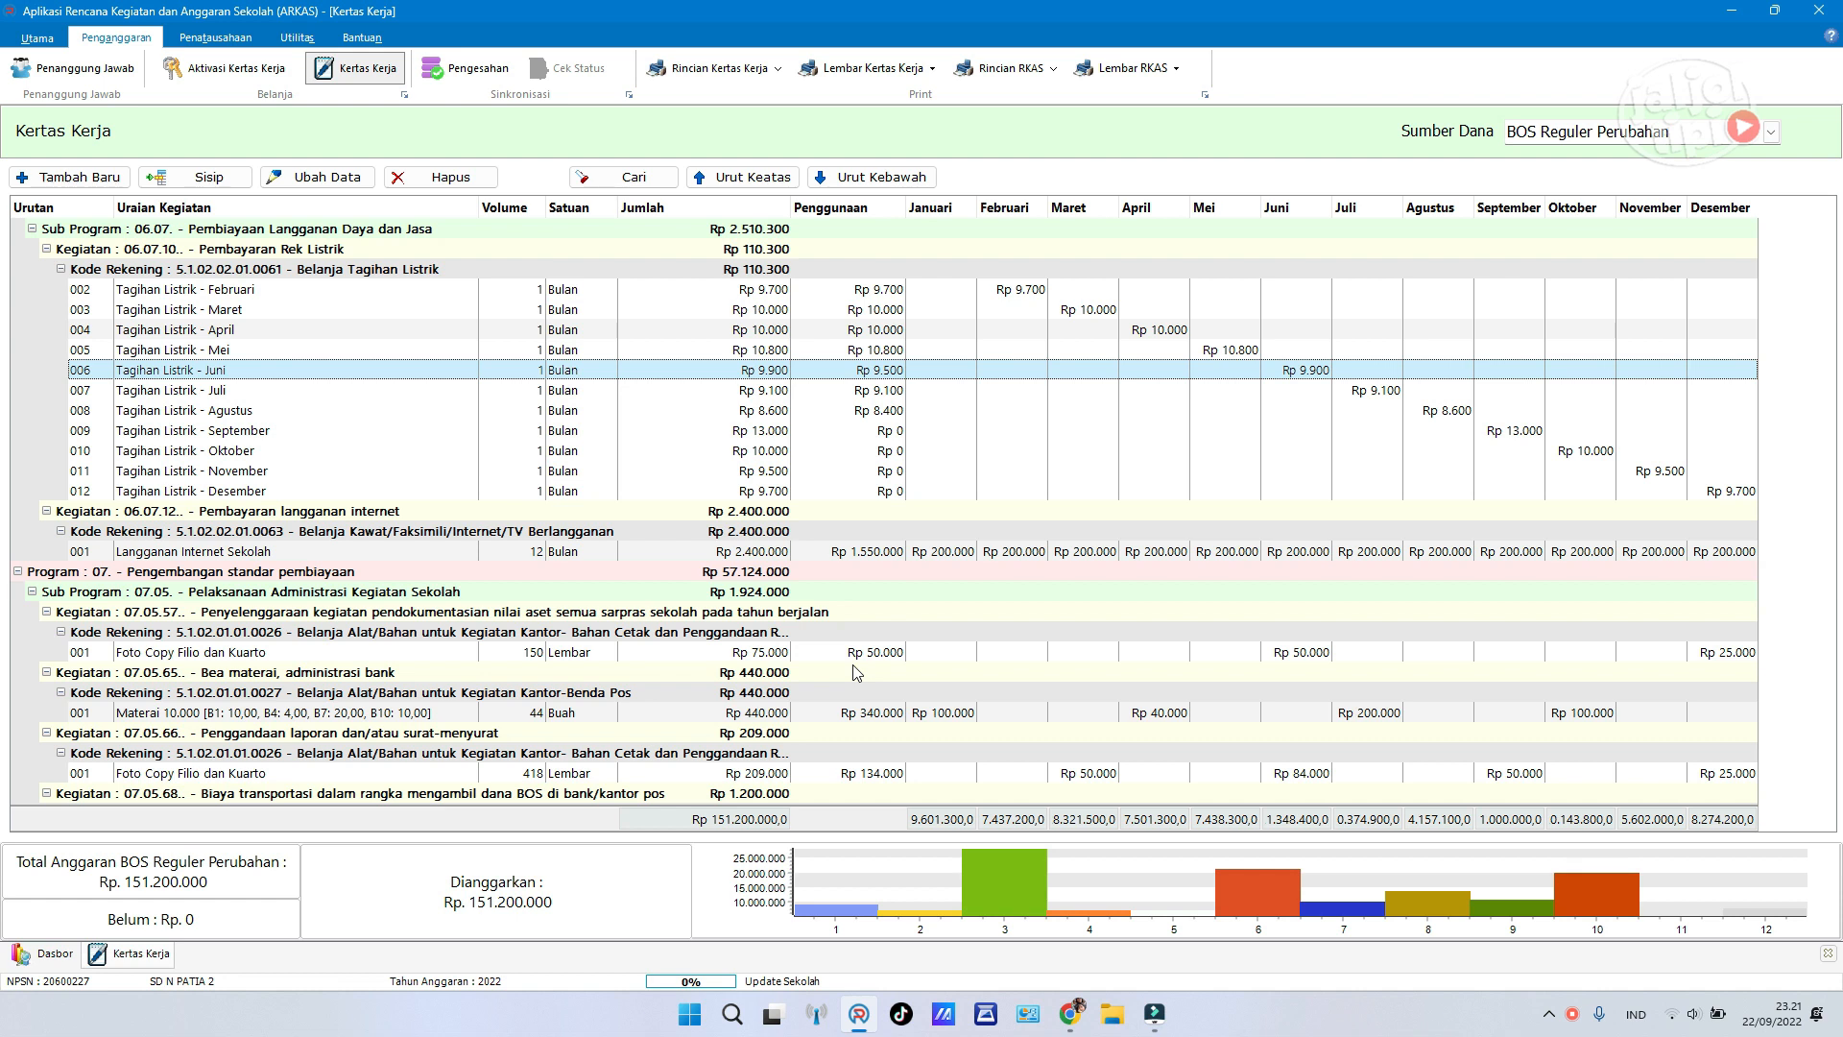
Remove the Desember allocation from the Foto Copy Filio dan Kuarto item under activity 07.05.57 and save the item.
{"action": "key", "text": "Down"}
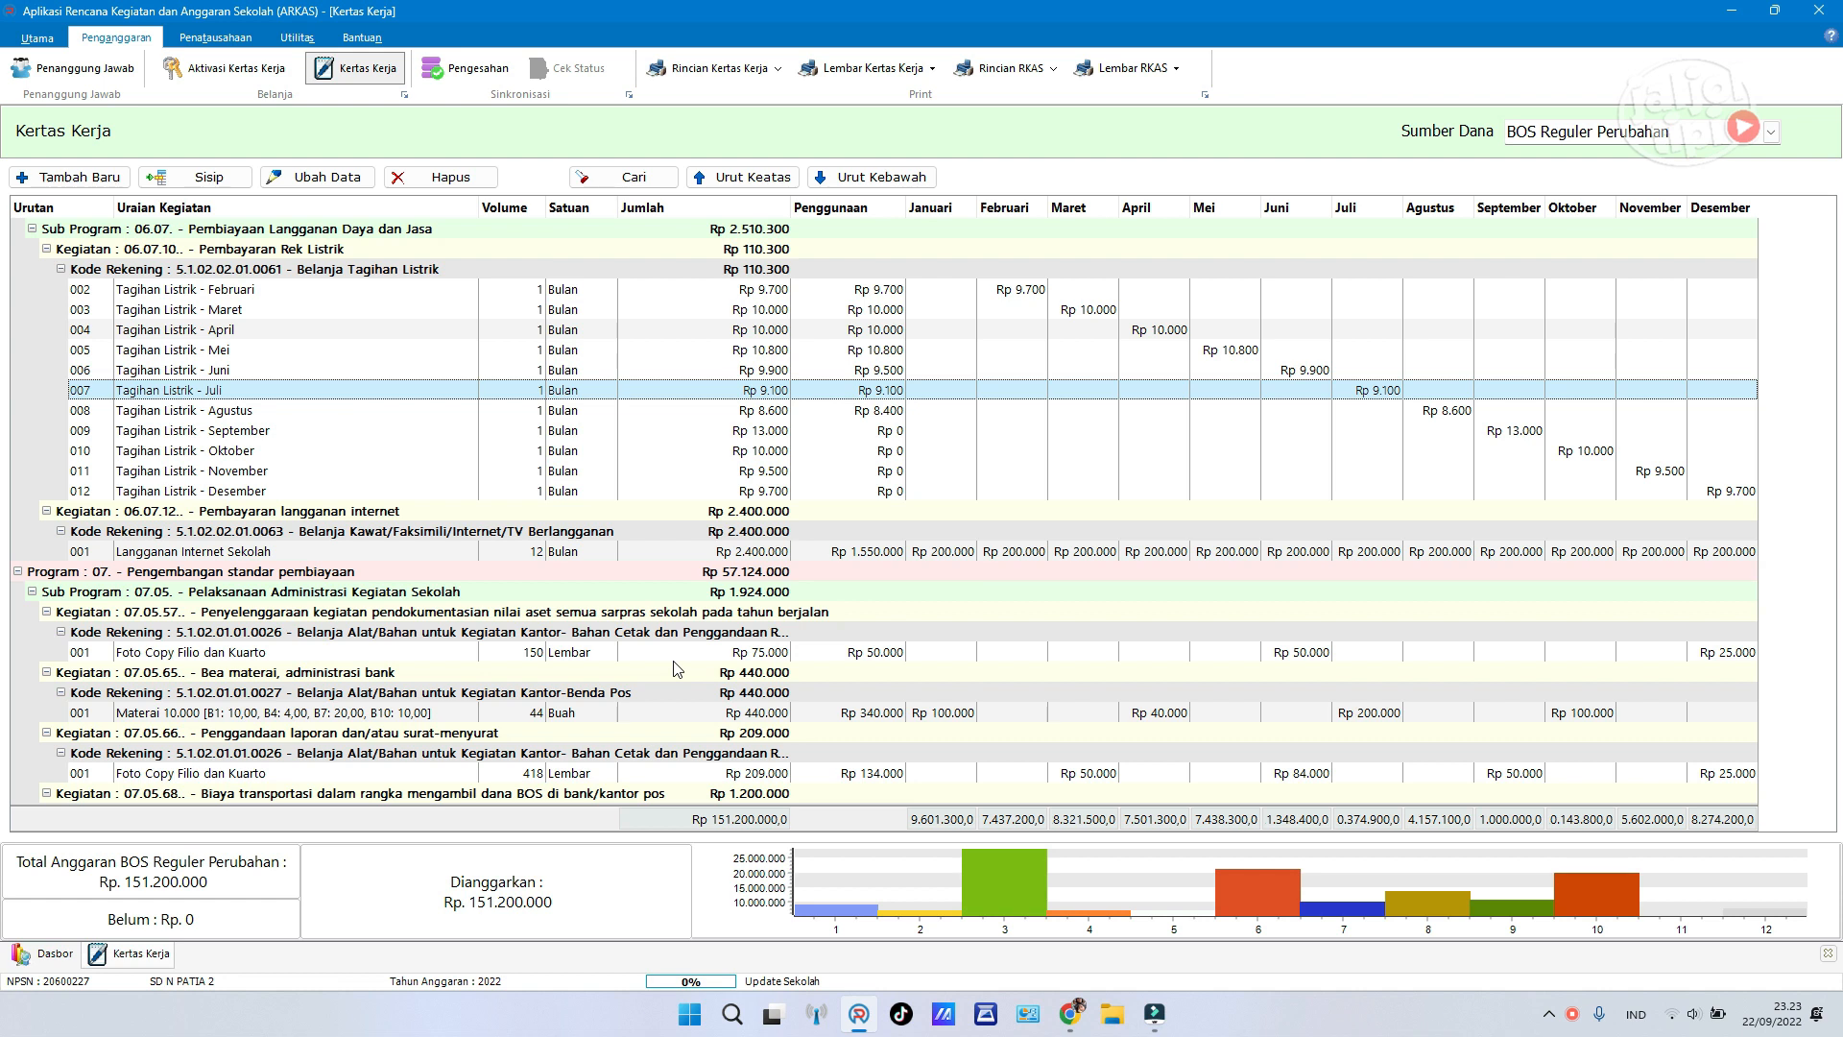
{"action": "left_click", "coordinate": [536, 658]}
{"action": "scroll", "coordinate": [535, 705], "scroll_direction": "up", "scroll_amount": 1}
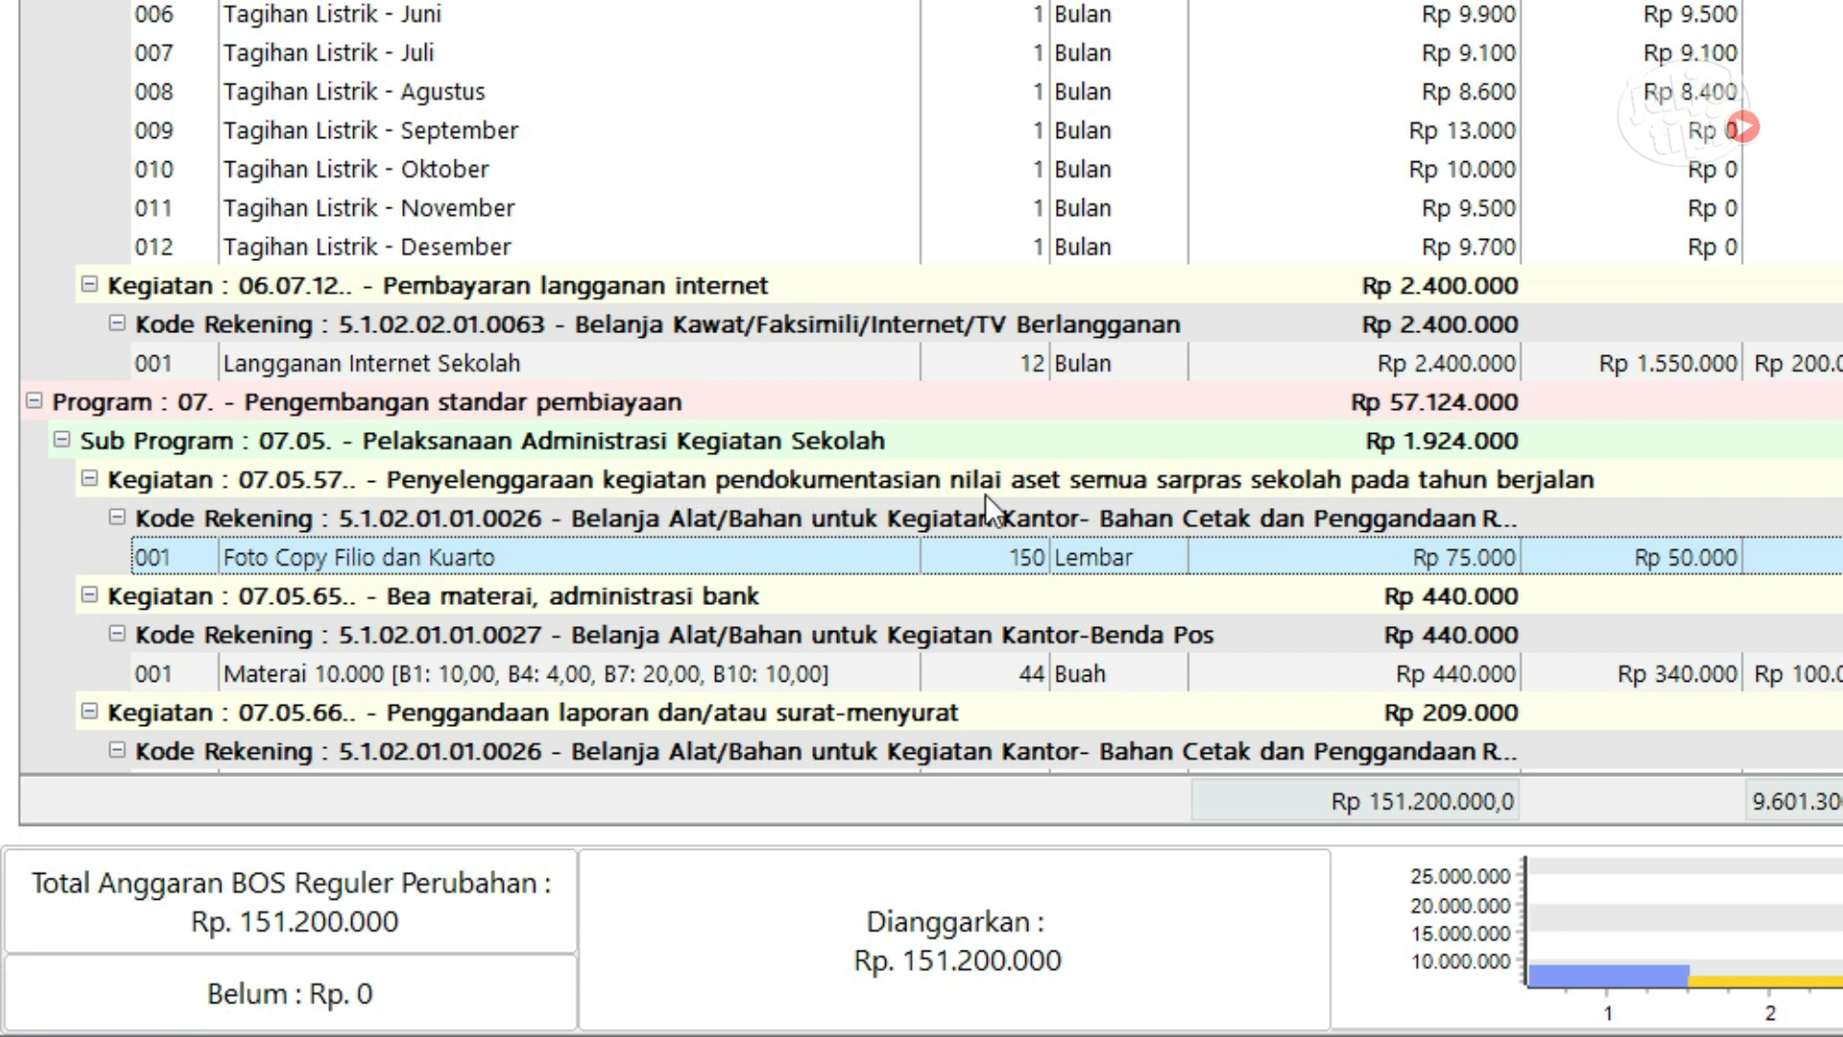
{"action": "double_click", "coordinate": [1159, 557]}
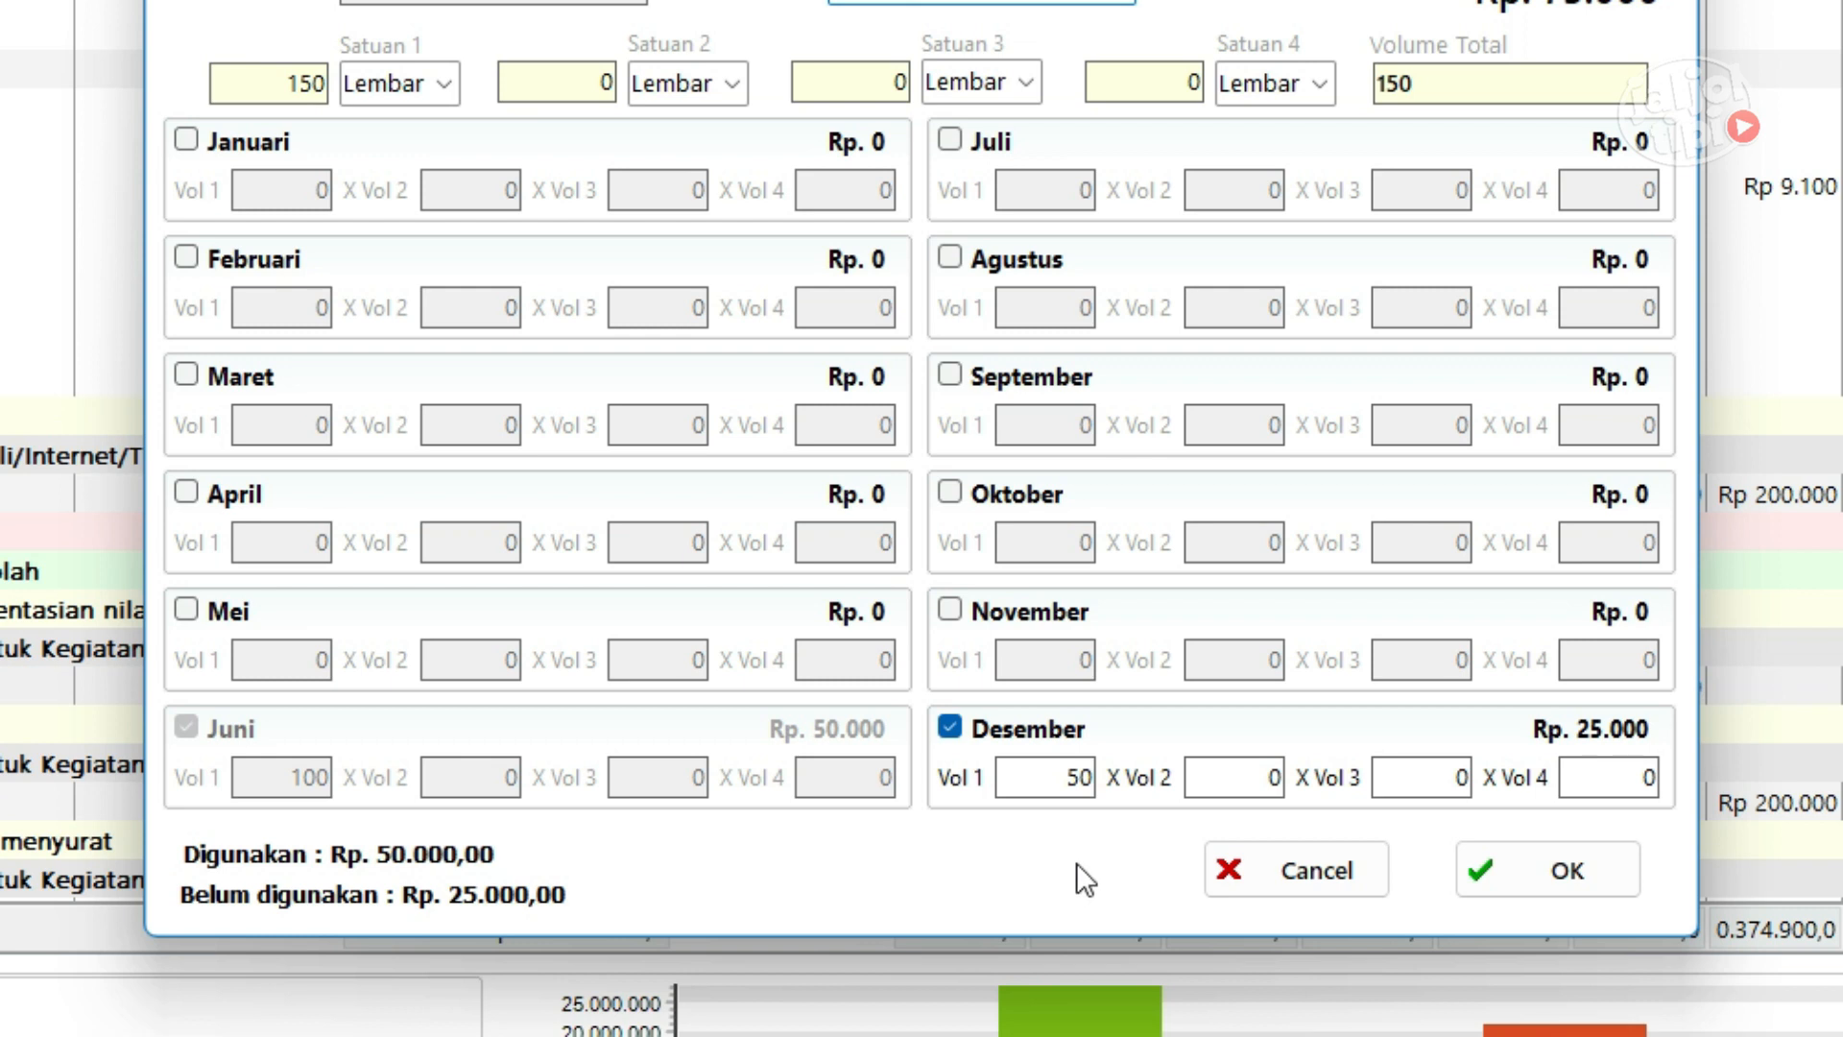
{"action": "key", "text": "Tab"}
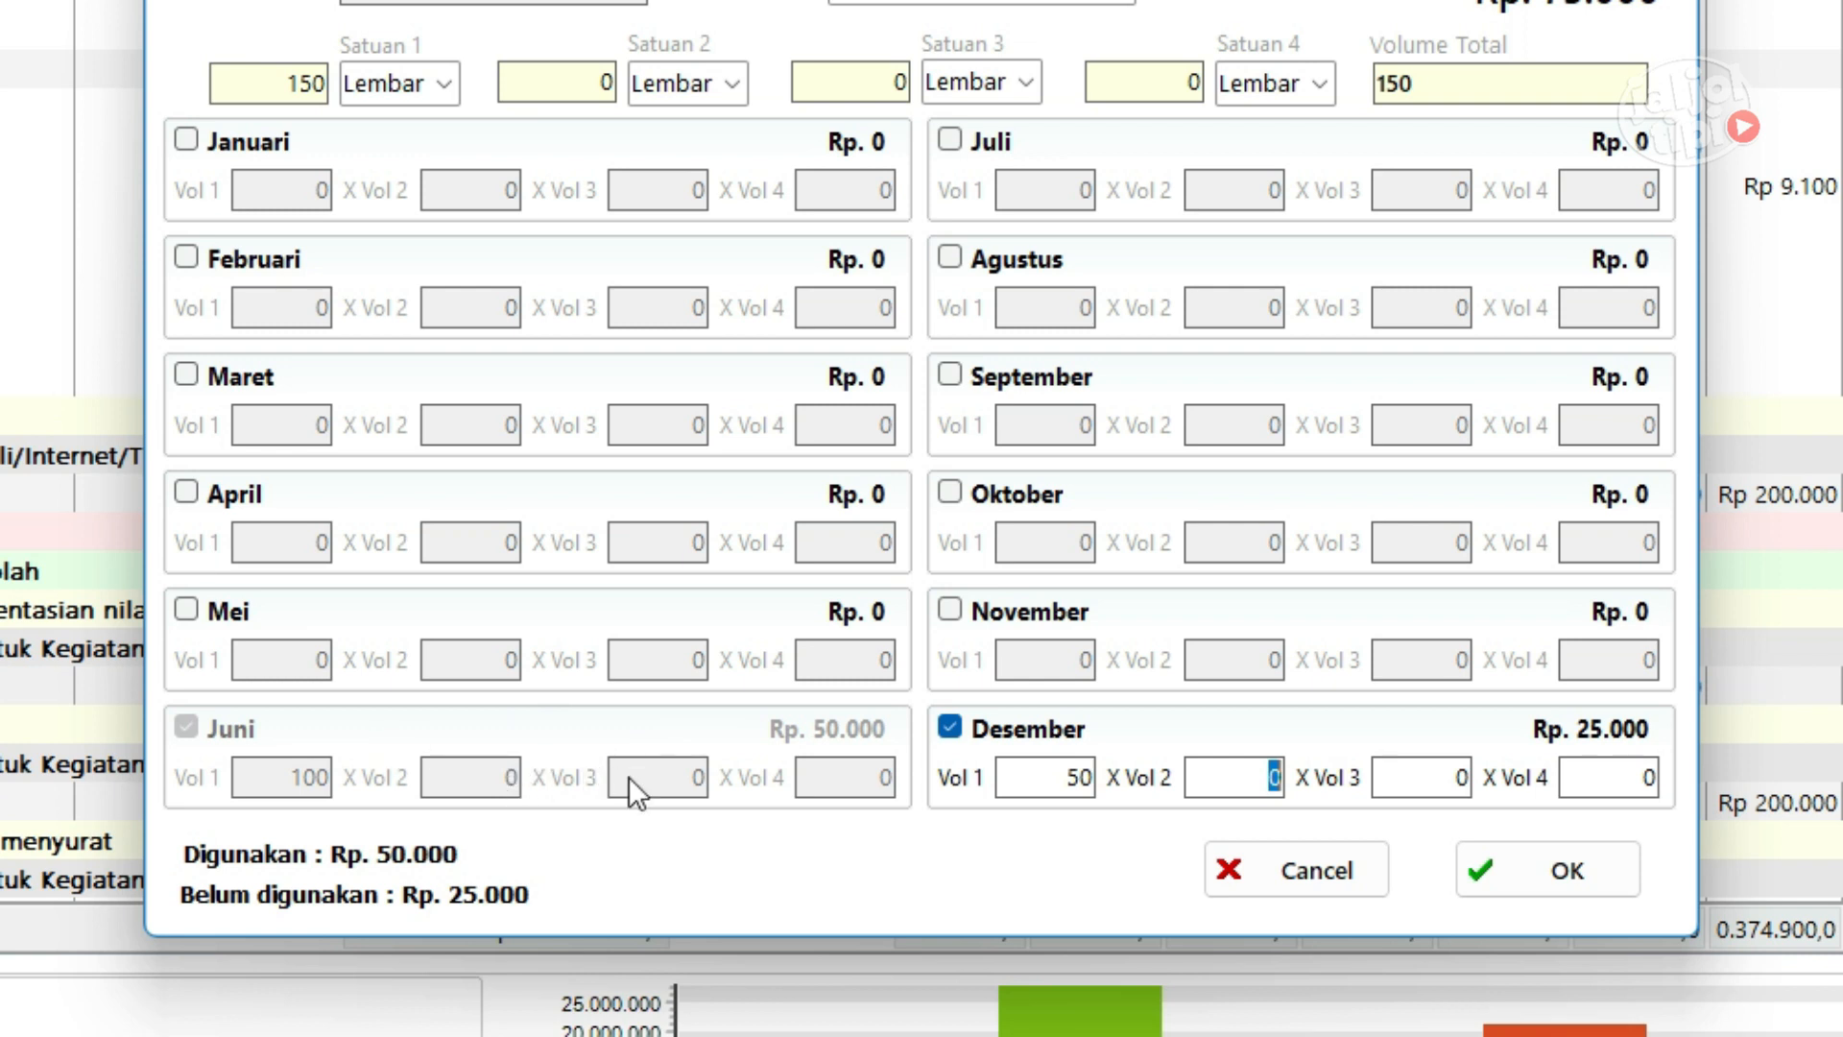
{"action": "left_click", "coordinate": [947, 724]}
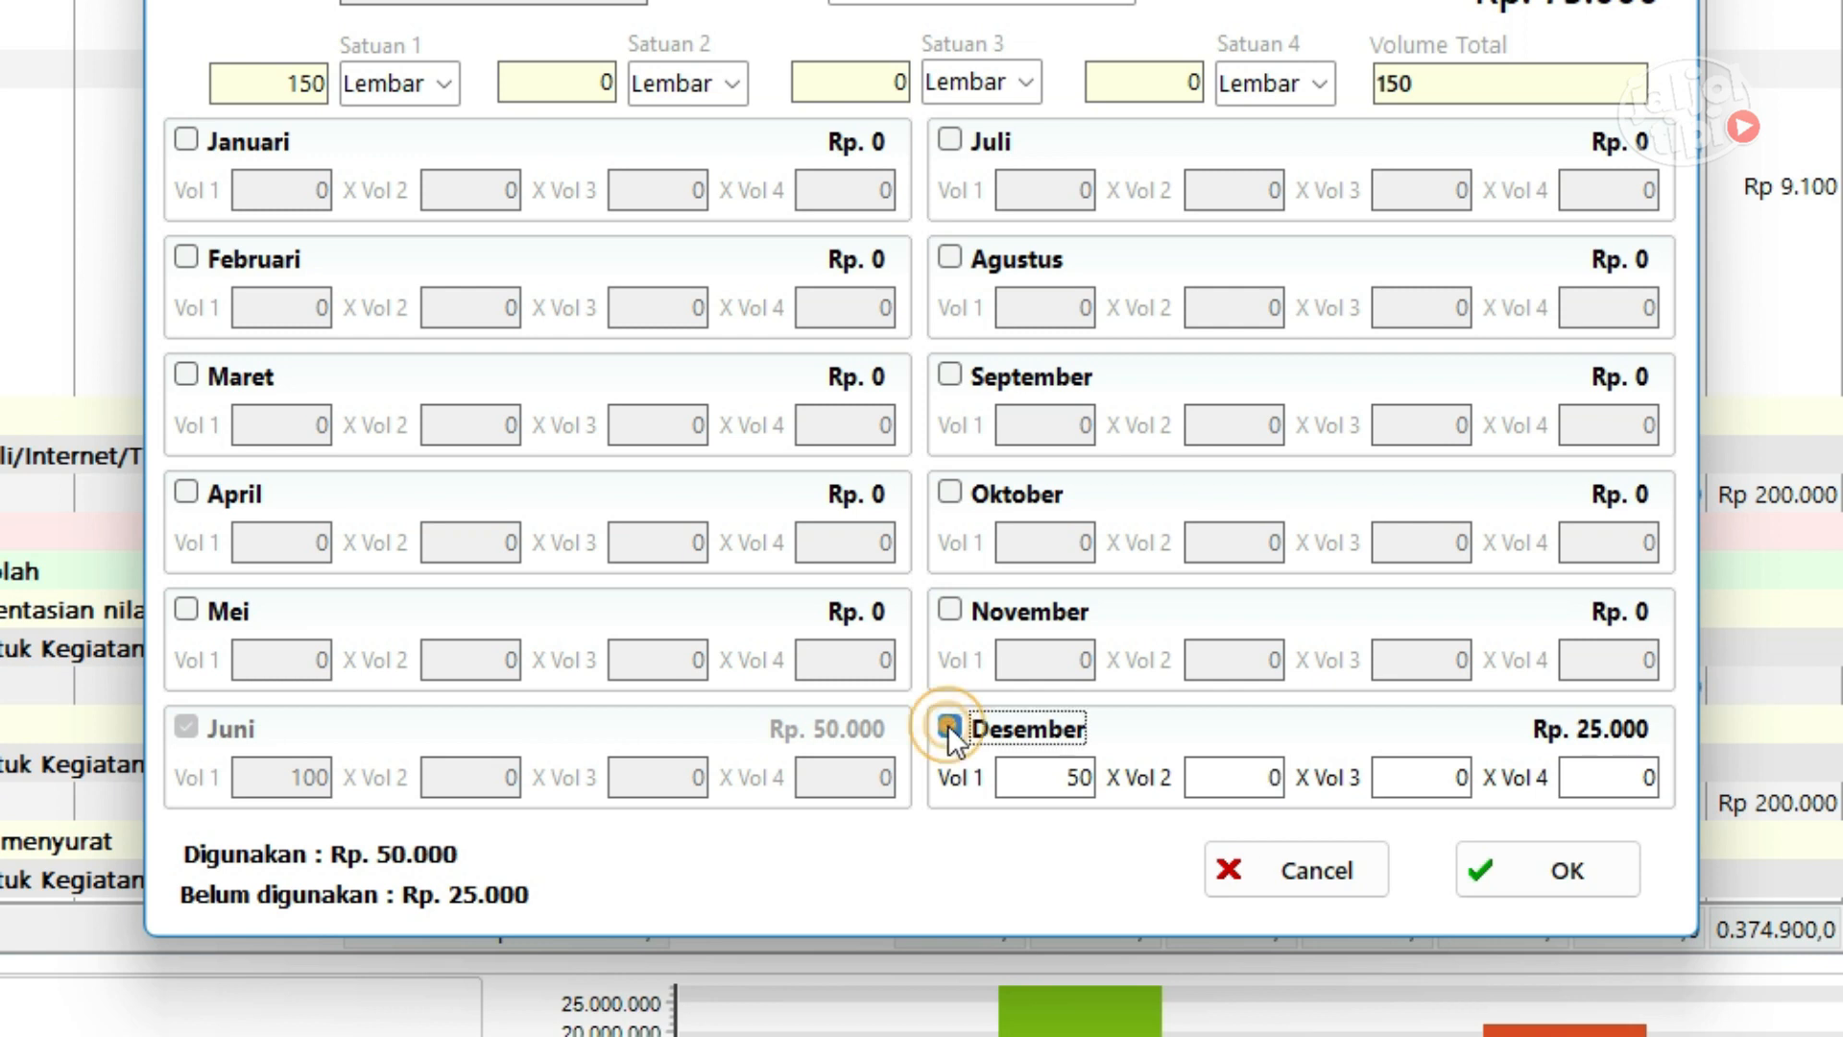
{"action": "left_click", "coordinate": [947, 724]}
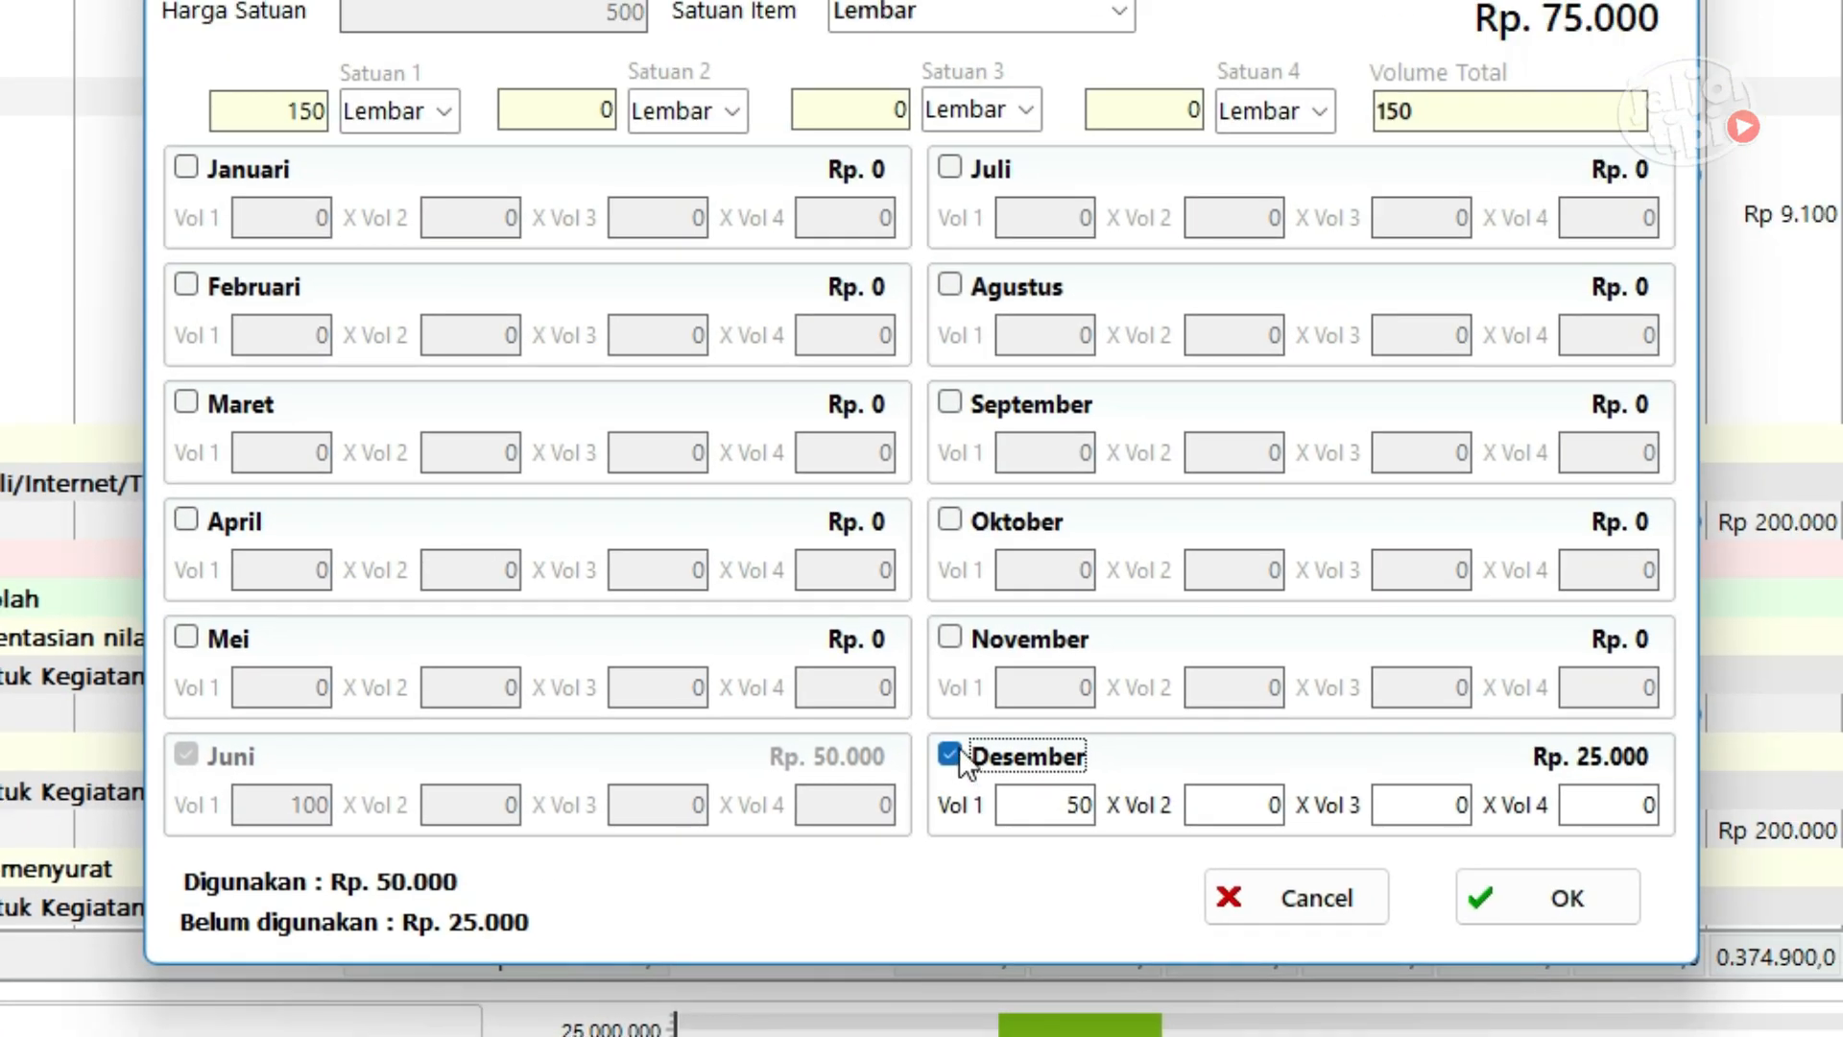
{"action": "left_click", "coordinate": [950, 756]}
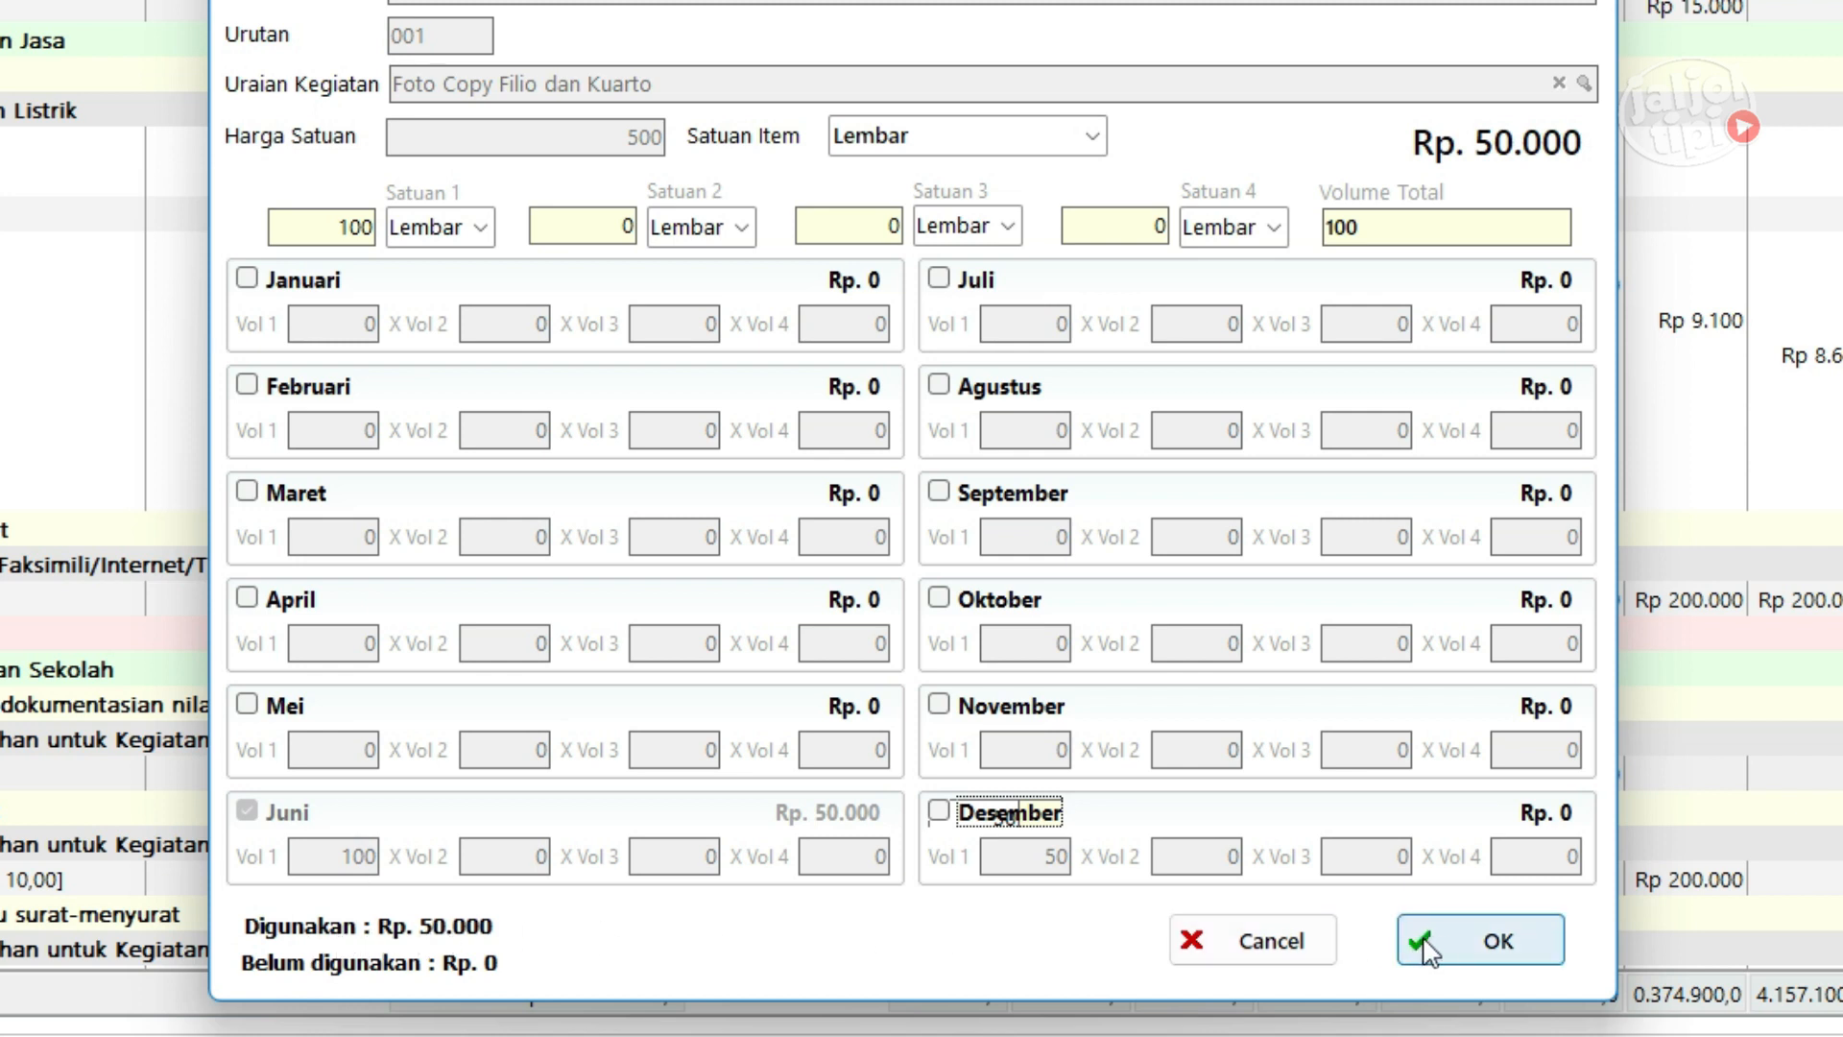
{"action": "left_click", "coordinate": [1451, 950]}
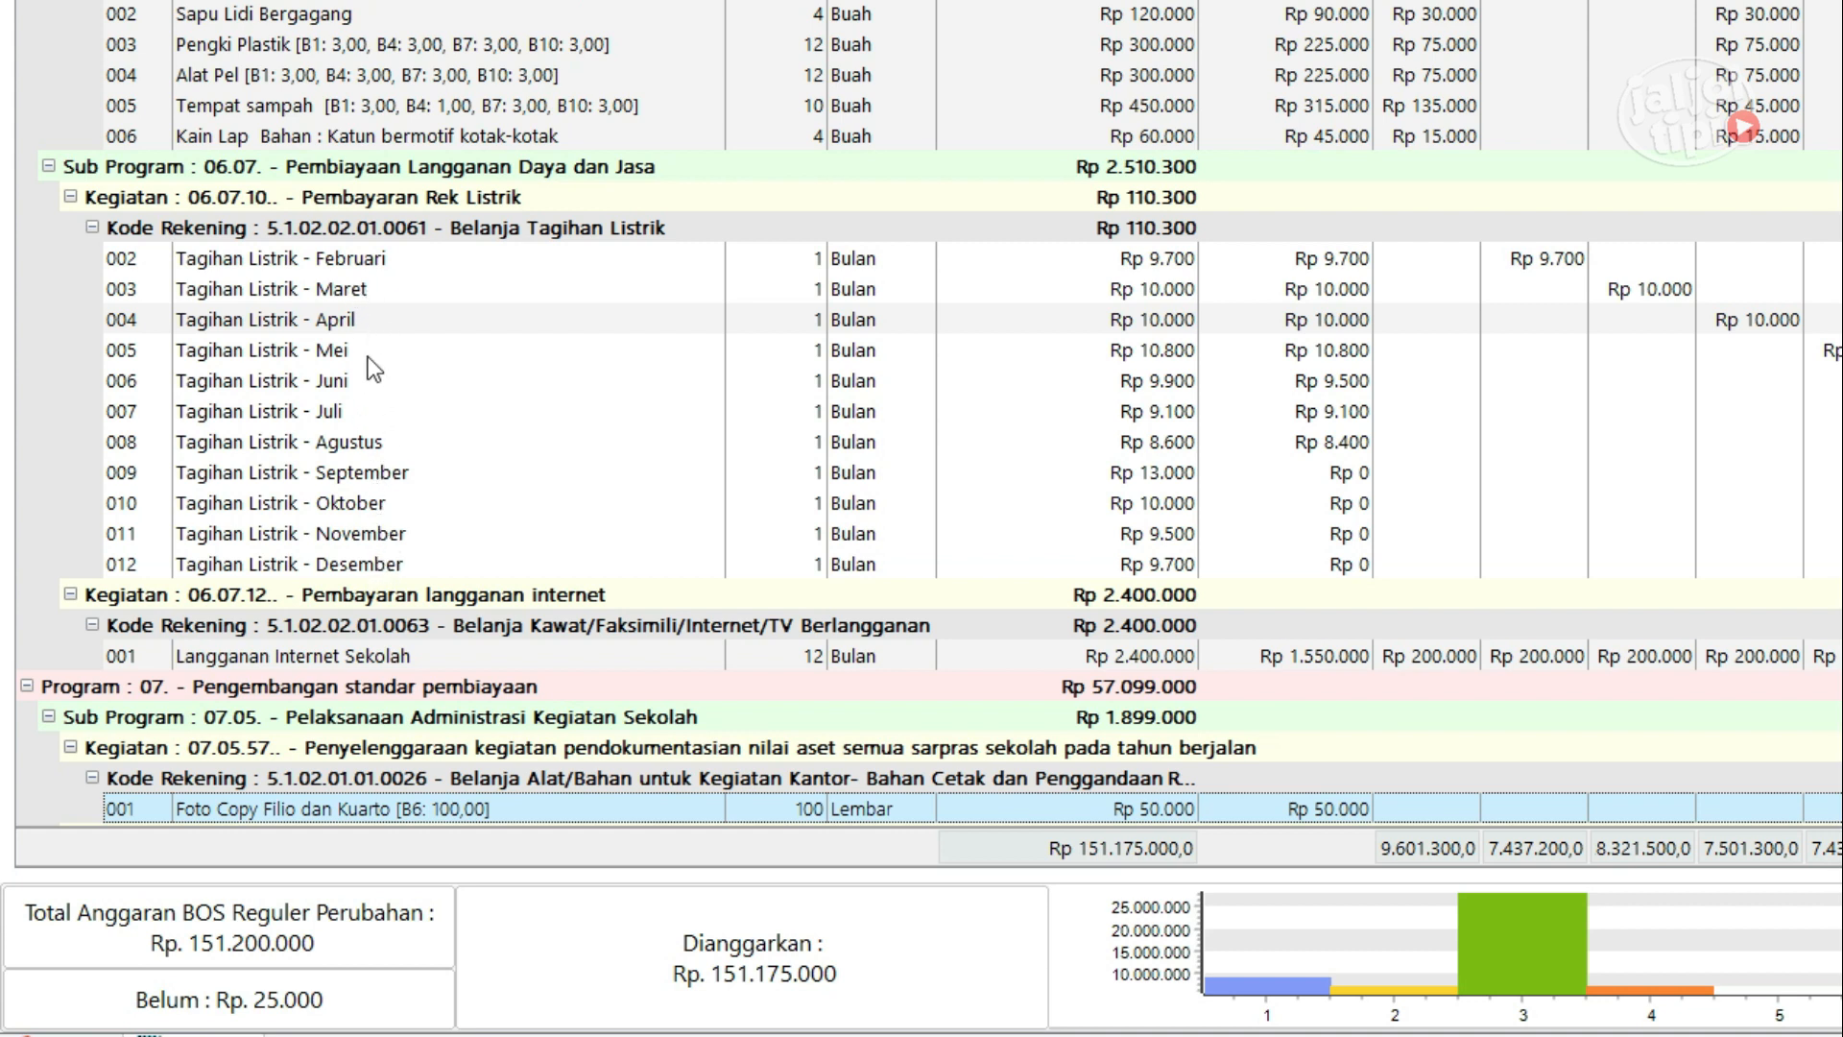
Compare the Jumlah and Penggunaan amounts of the Tagihan Listrik items from Februari to September.
{"action": "left_click", "coordinate": [244, 251]}
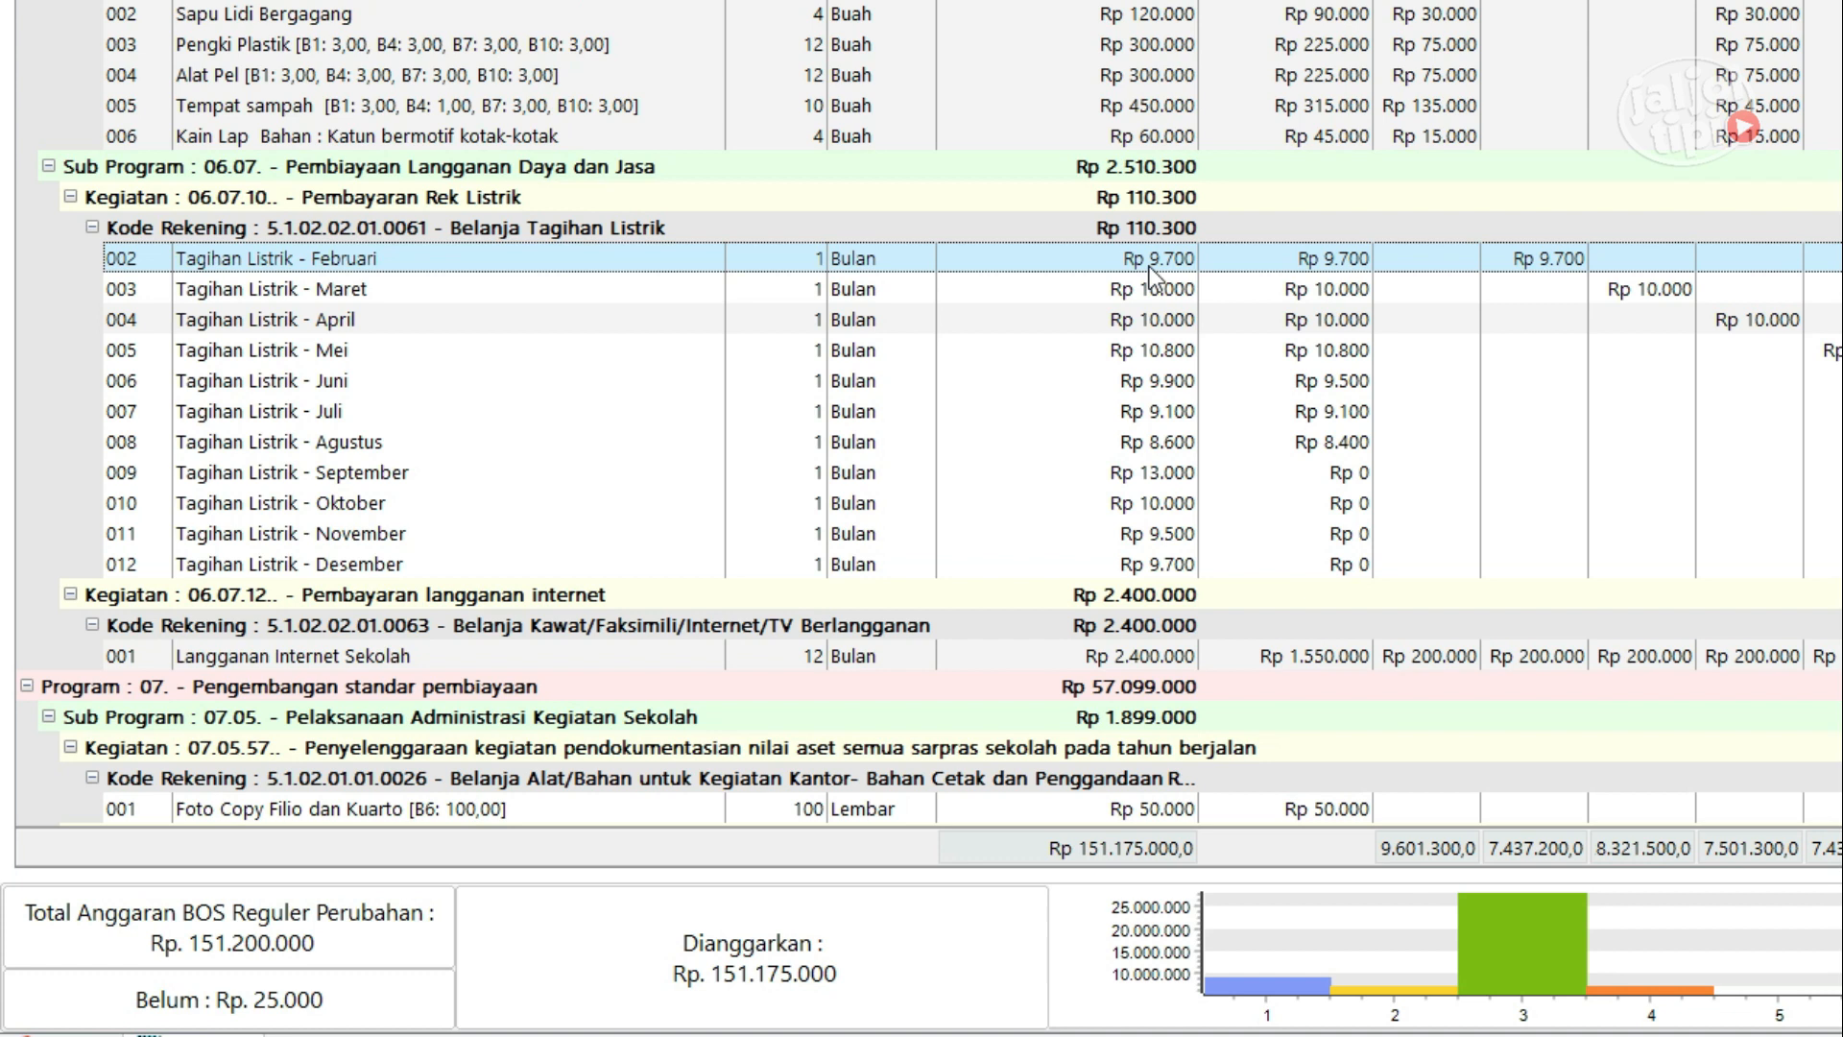
{"action": "left_click", "coordinate": [209, 288]}
{"action": "left_click", "coordinate": [227, 320]}
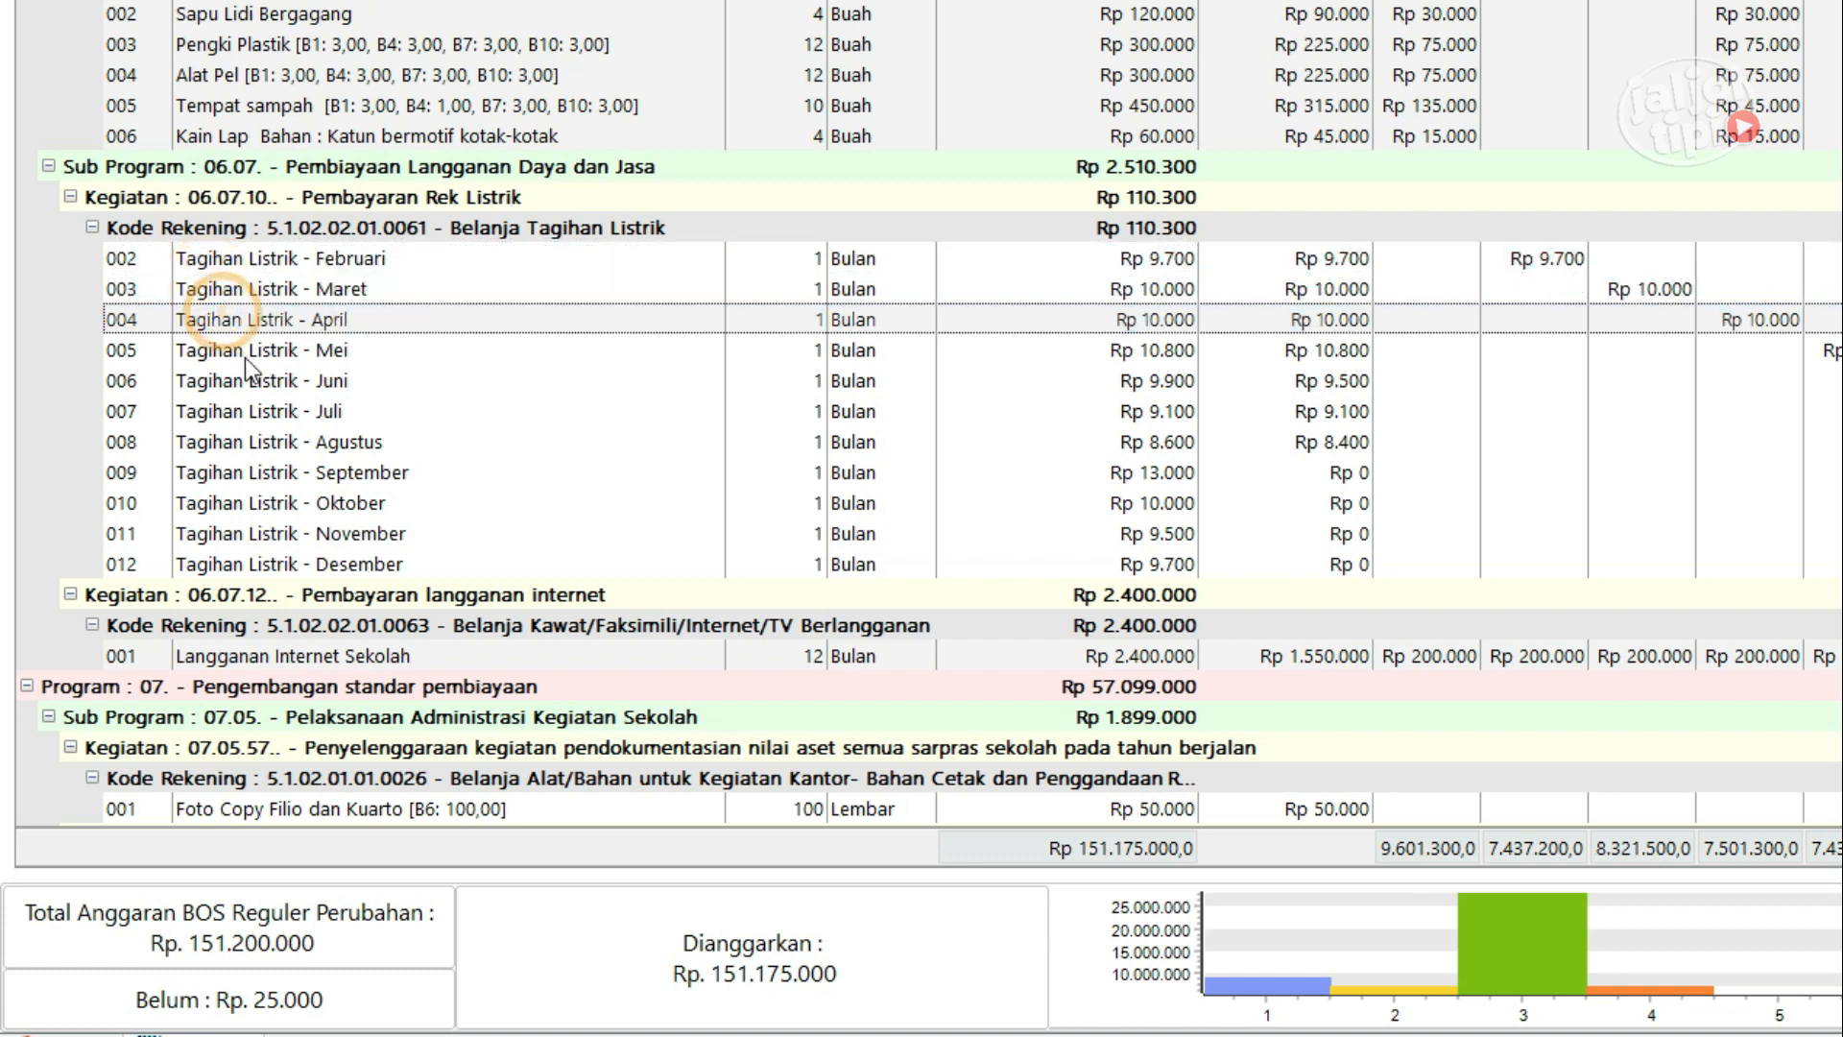
{"action": "left_click", "coordinate": [222, 350]}
{"action": "left_click", "coordinate": [245, 382]}
{"action": "left_click", "coordinate": [271, 418]}
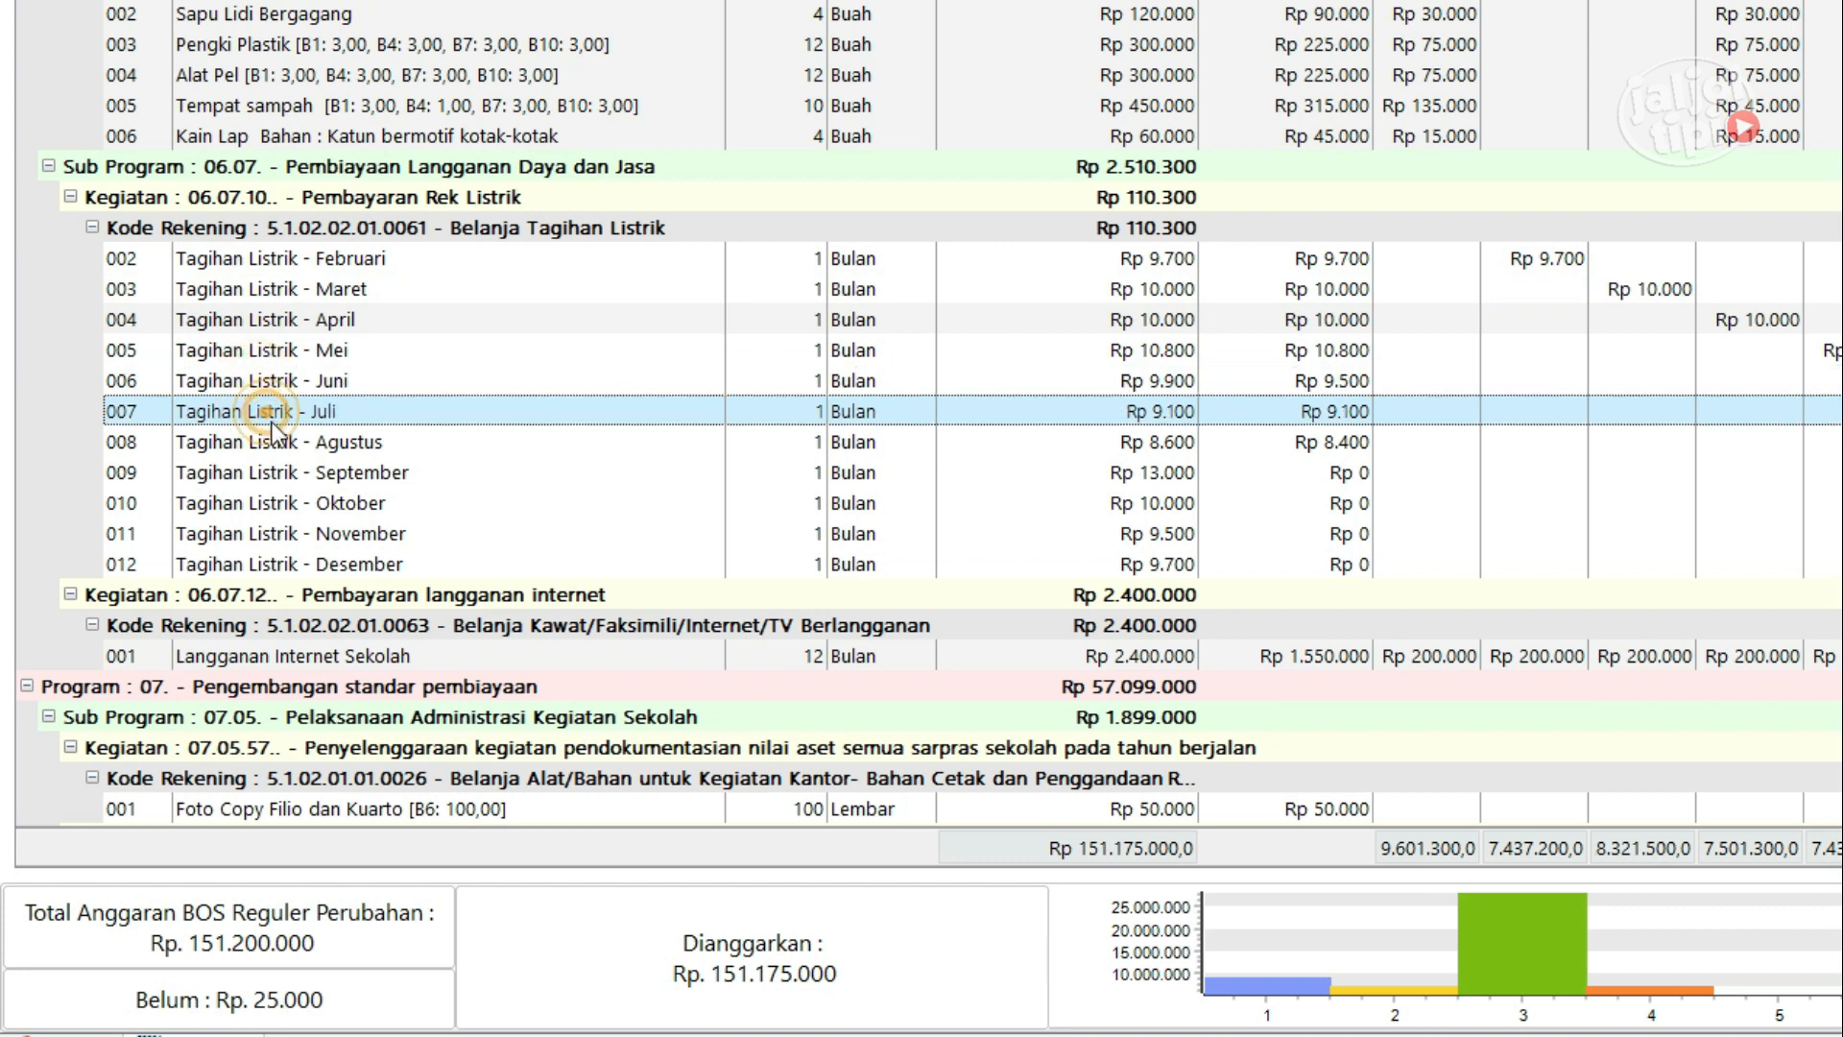
{"action": "left_click", "coordinate": [284, 443]}
{"action": "left_click", "coordinate": [293, 477]}
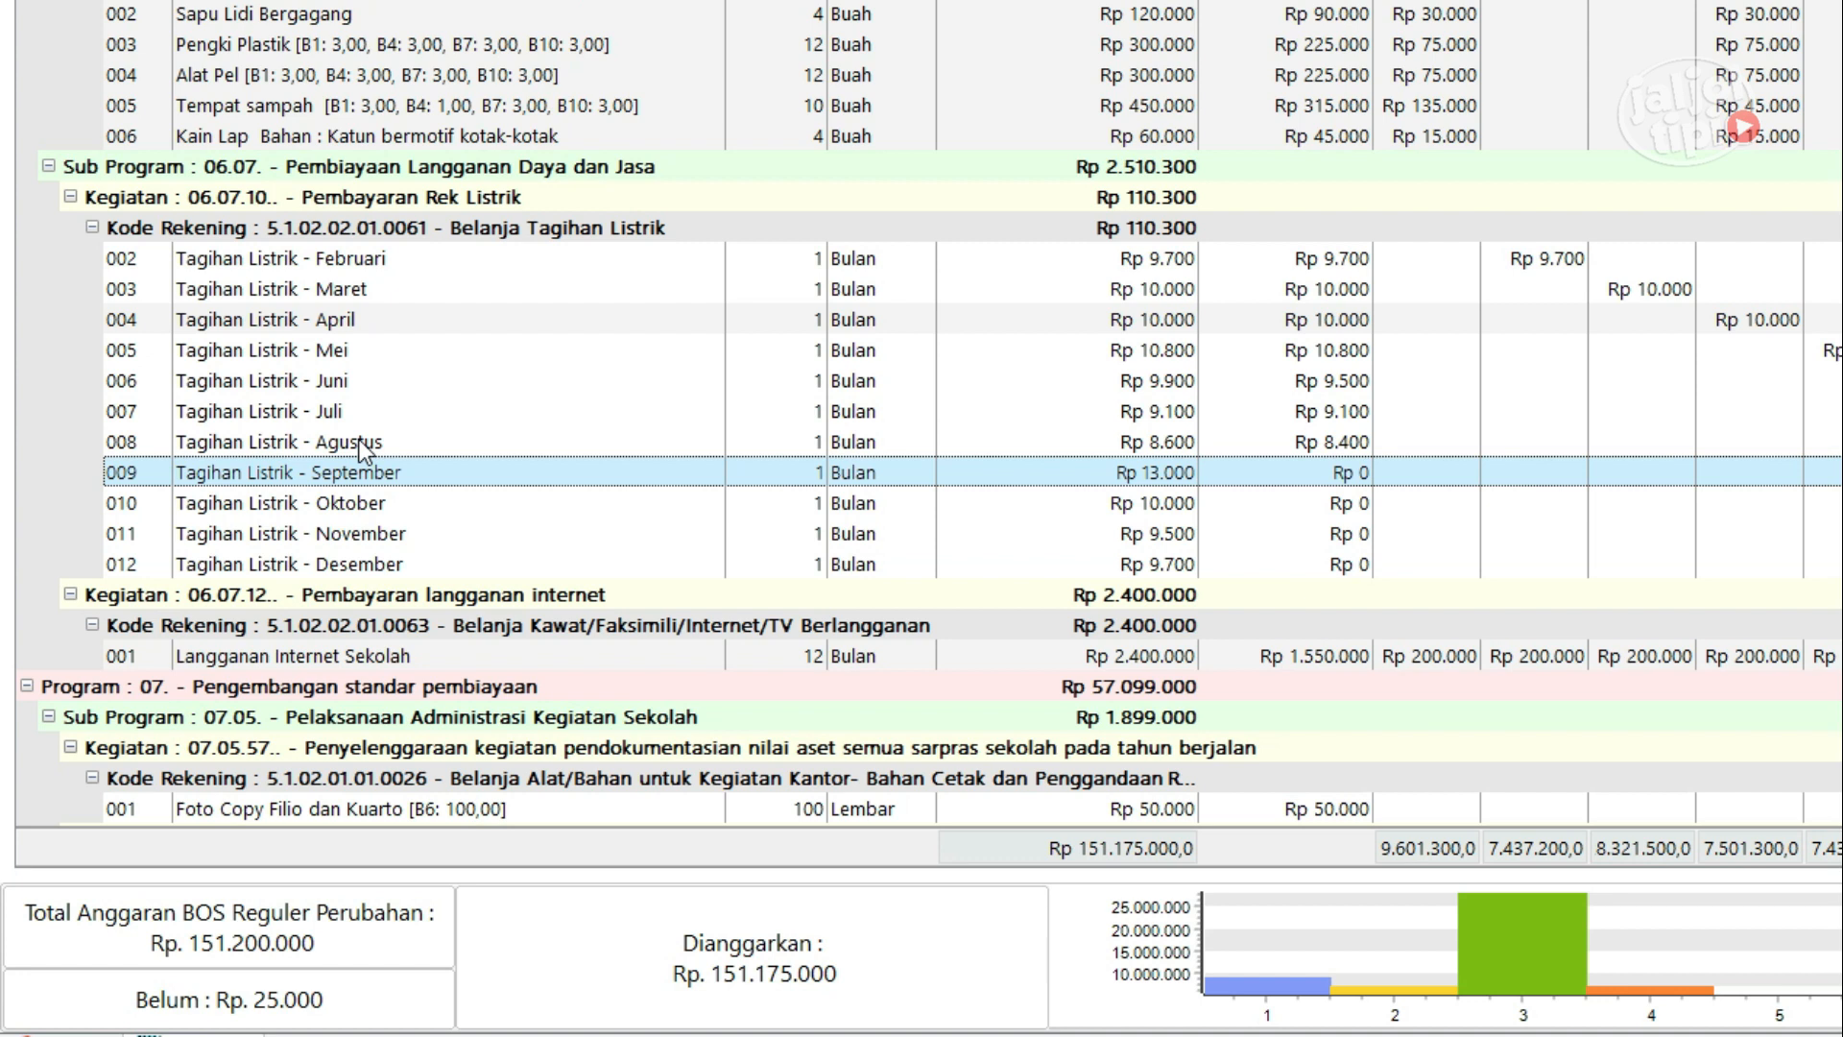
Remove the September, Oktober, November and Desember allocations from the Langganan Internet Sekolah item and save it.
{"action": "left_click", "coordinate": [347, 655]}
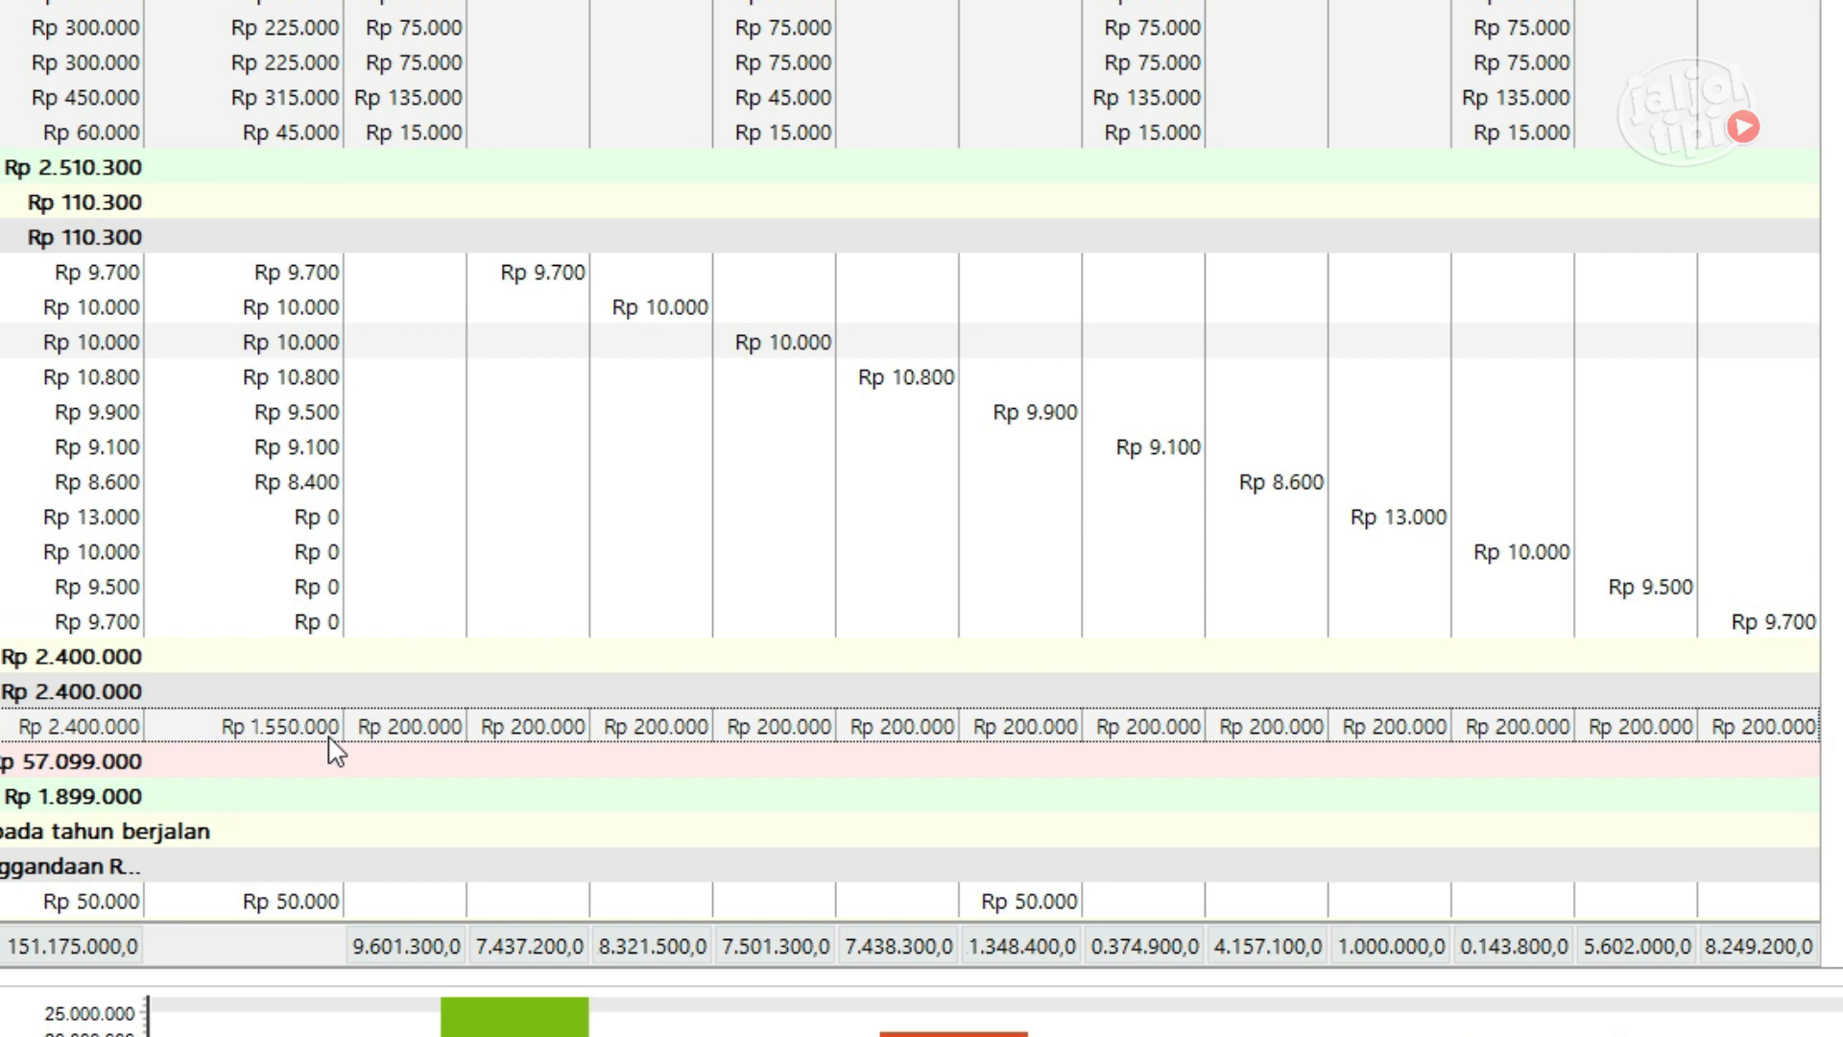
{"action": "left_click", "coordinate": [423, 732]}
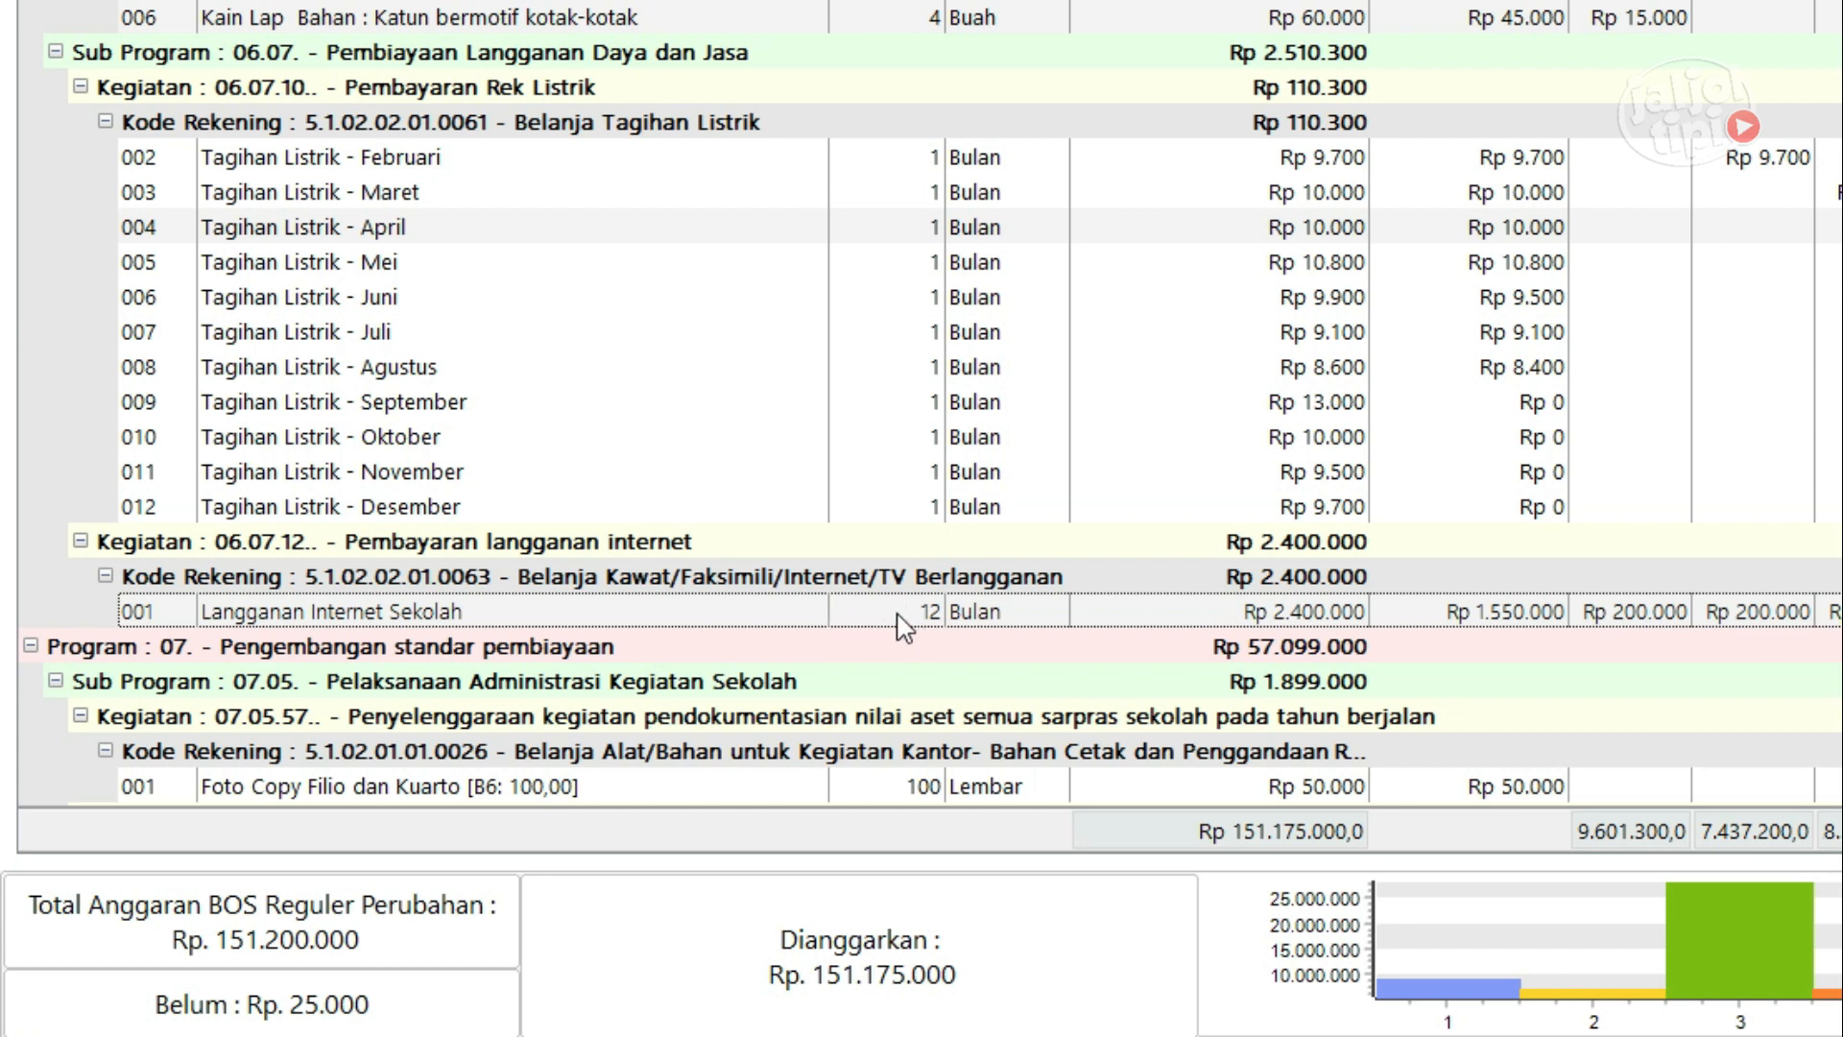
{"action": "double_click", "coordinate": [903, 619]}
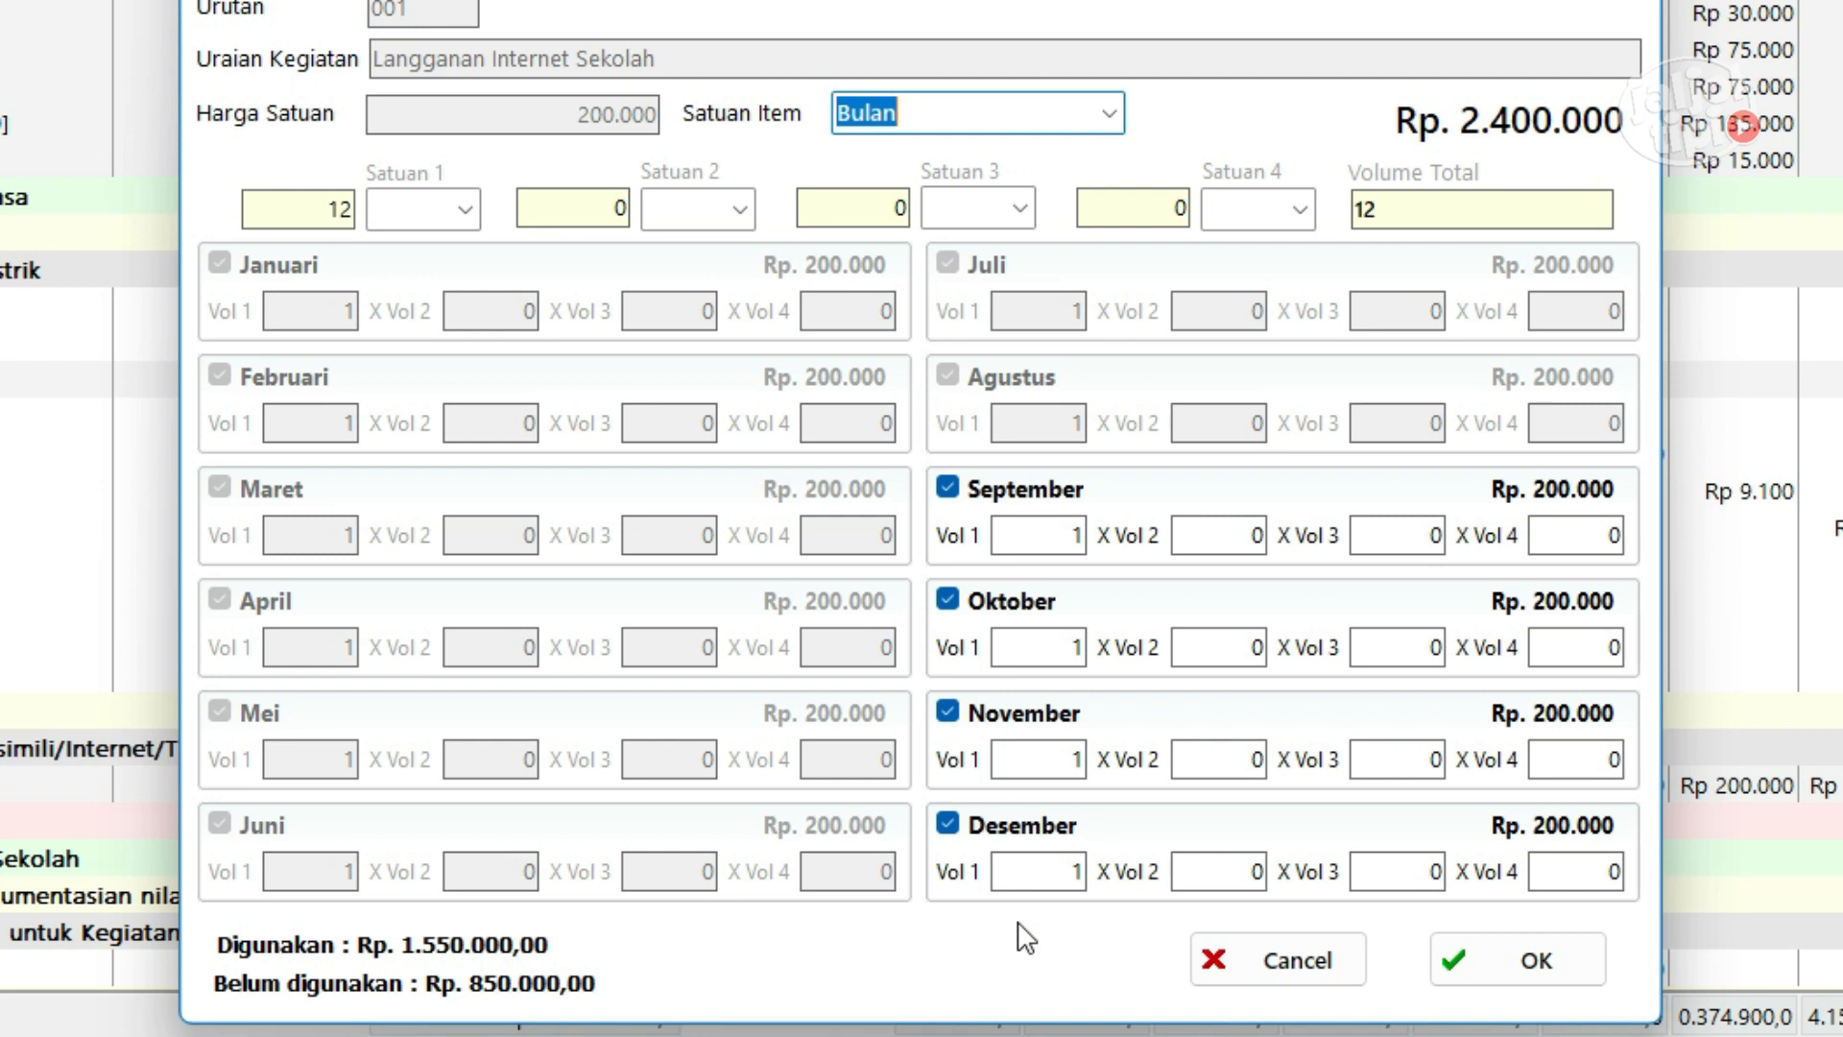
{"action": "left_click", "coordinate": [950, 825]}
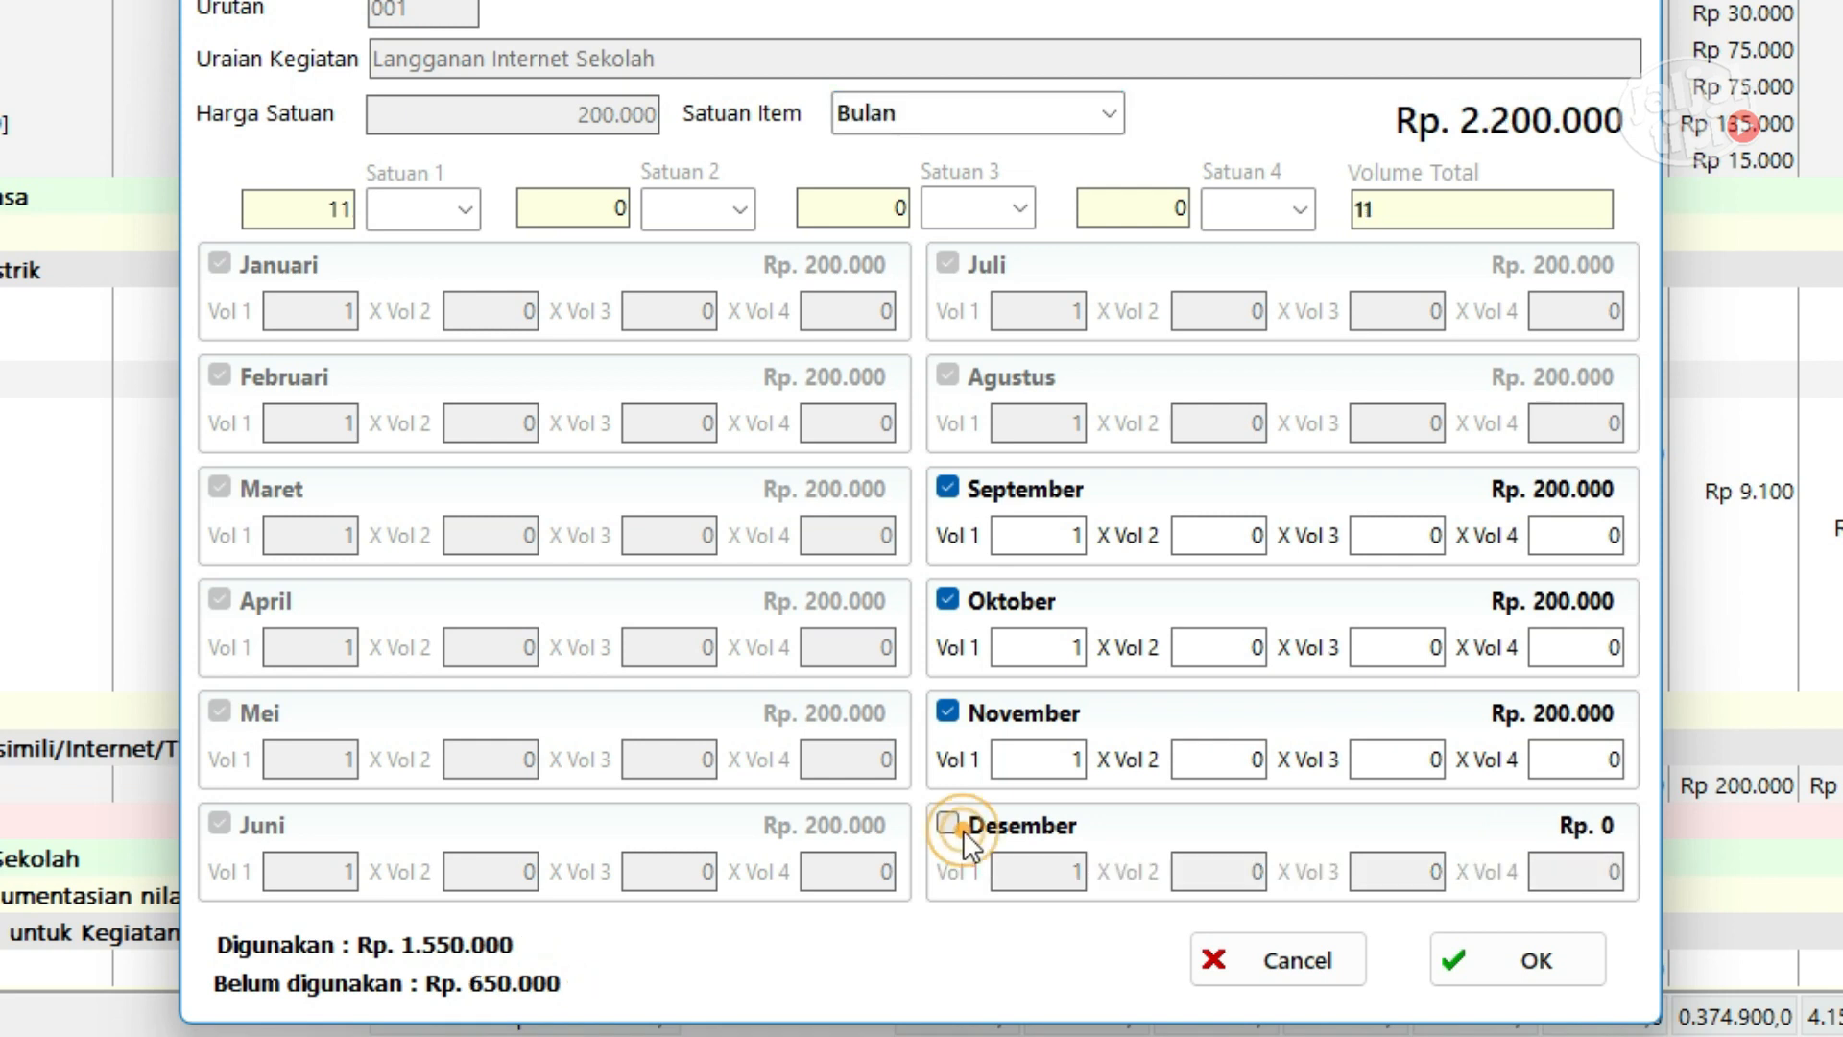
{"action": "left_click", "coordinate": [950, 713]}
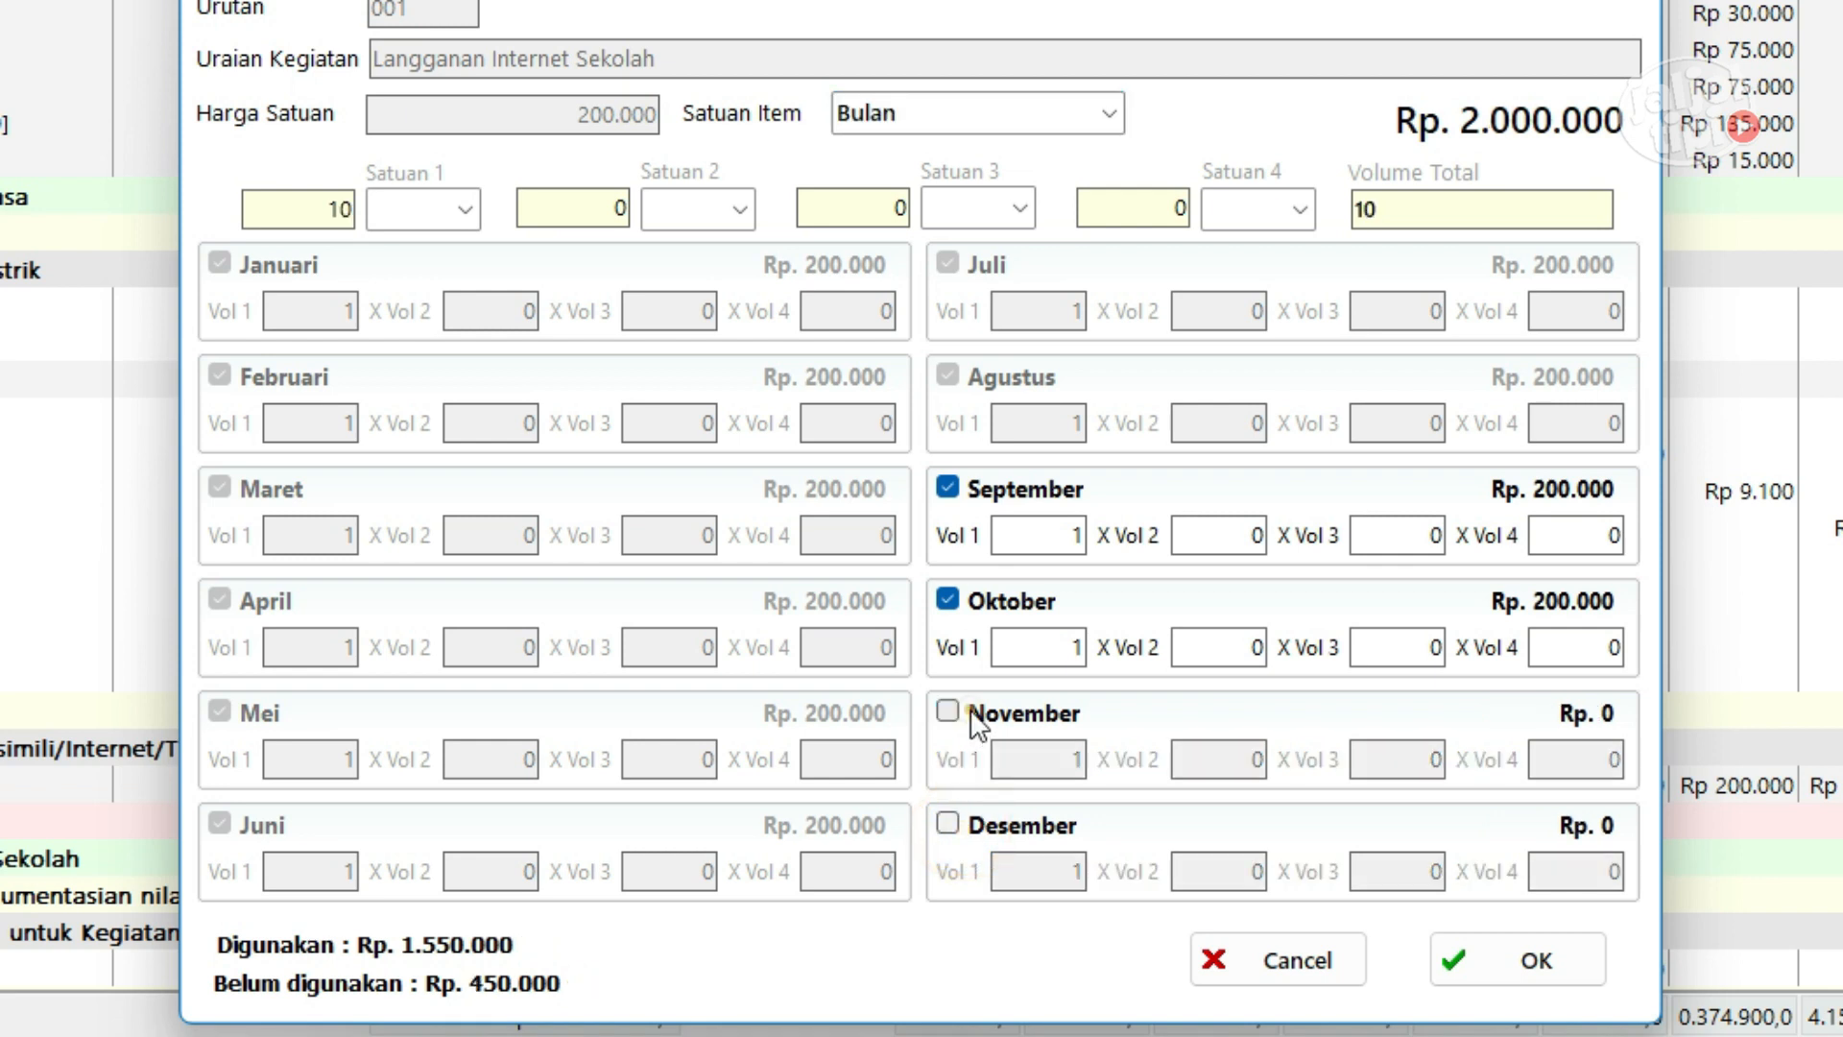
{"action": "left_click", "coordinate": [948, 600]}
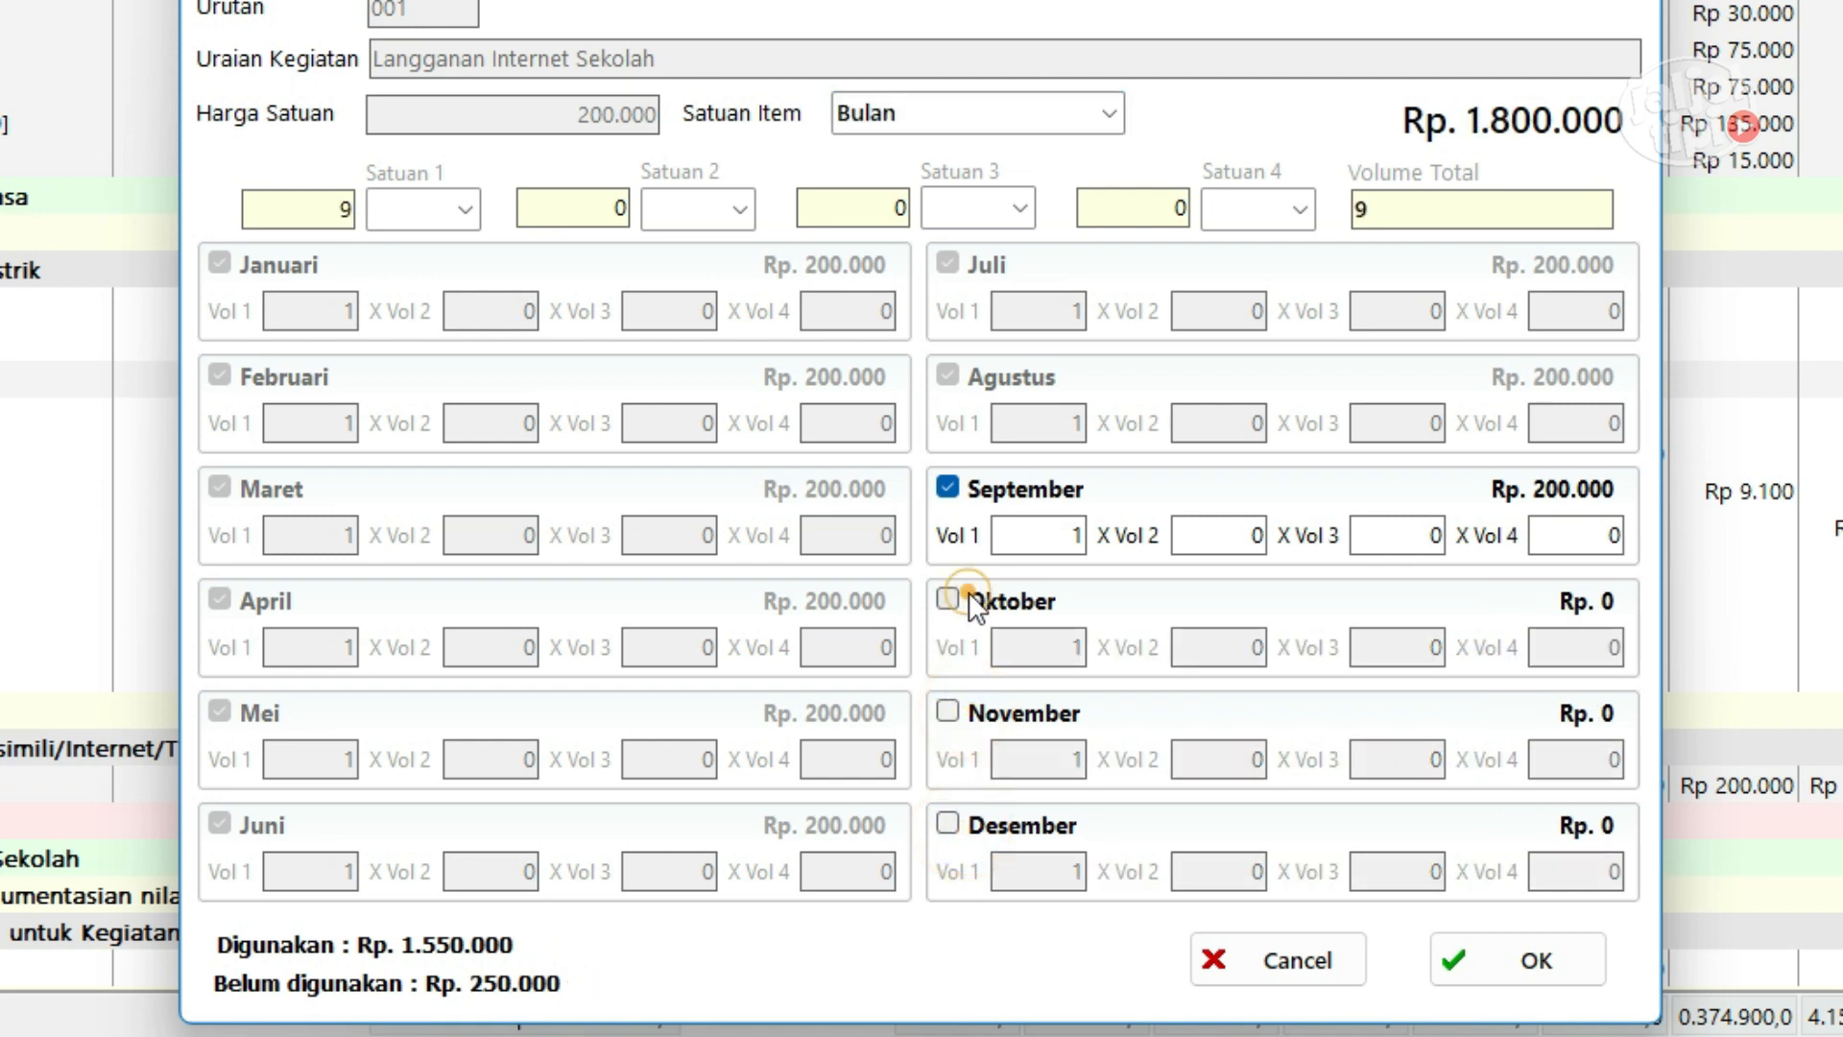
{"action": "left_click", "coordinate": [973, 488]}
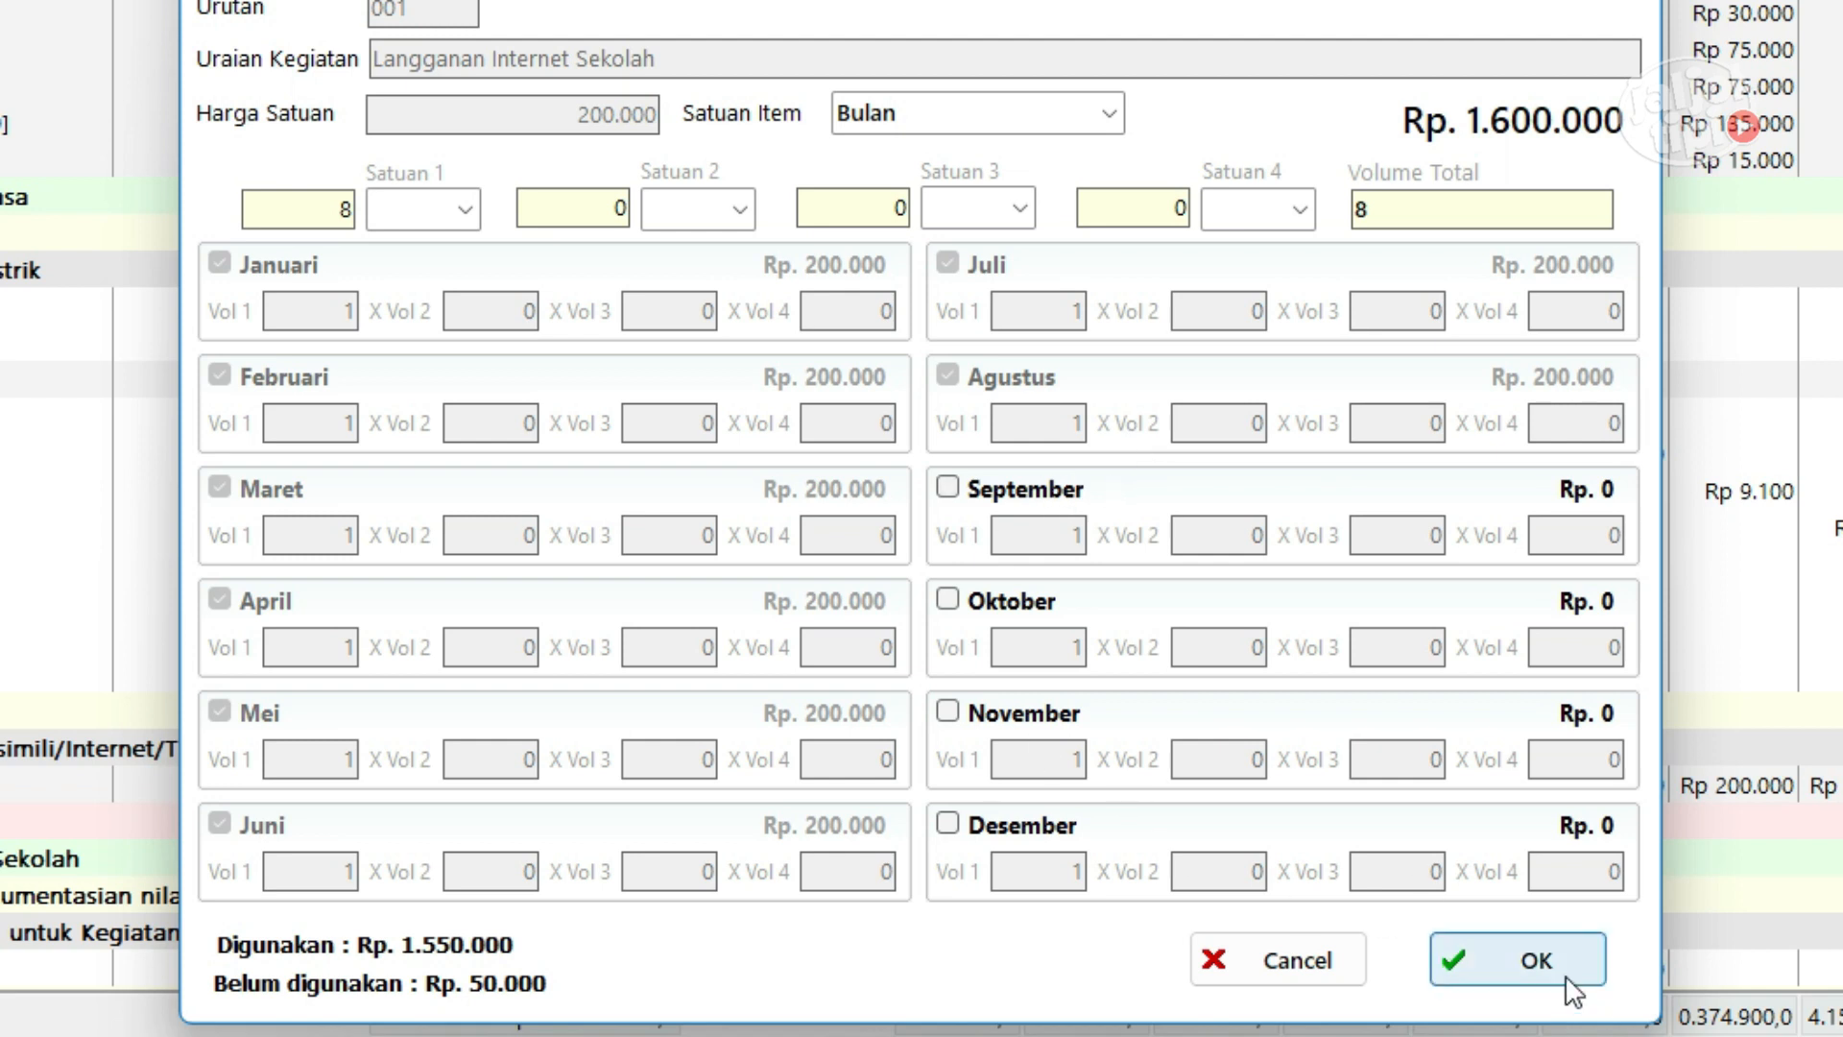
{"action": "left_click", "coordinate": [1483, 974]}
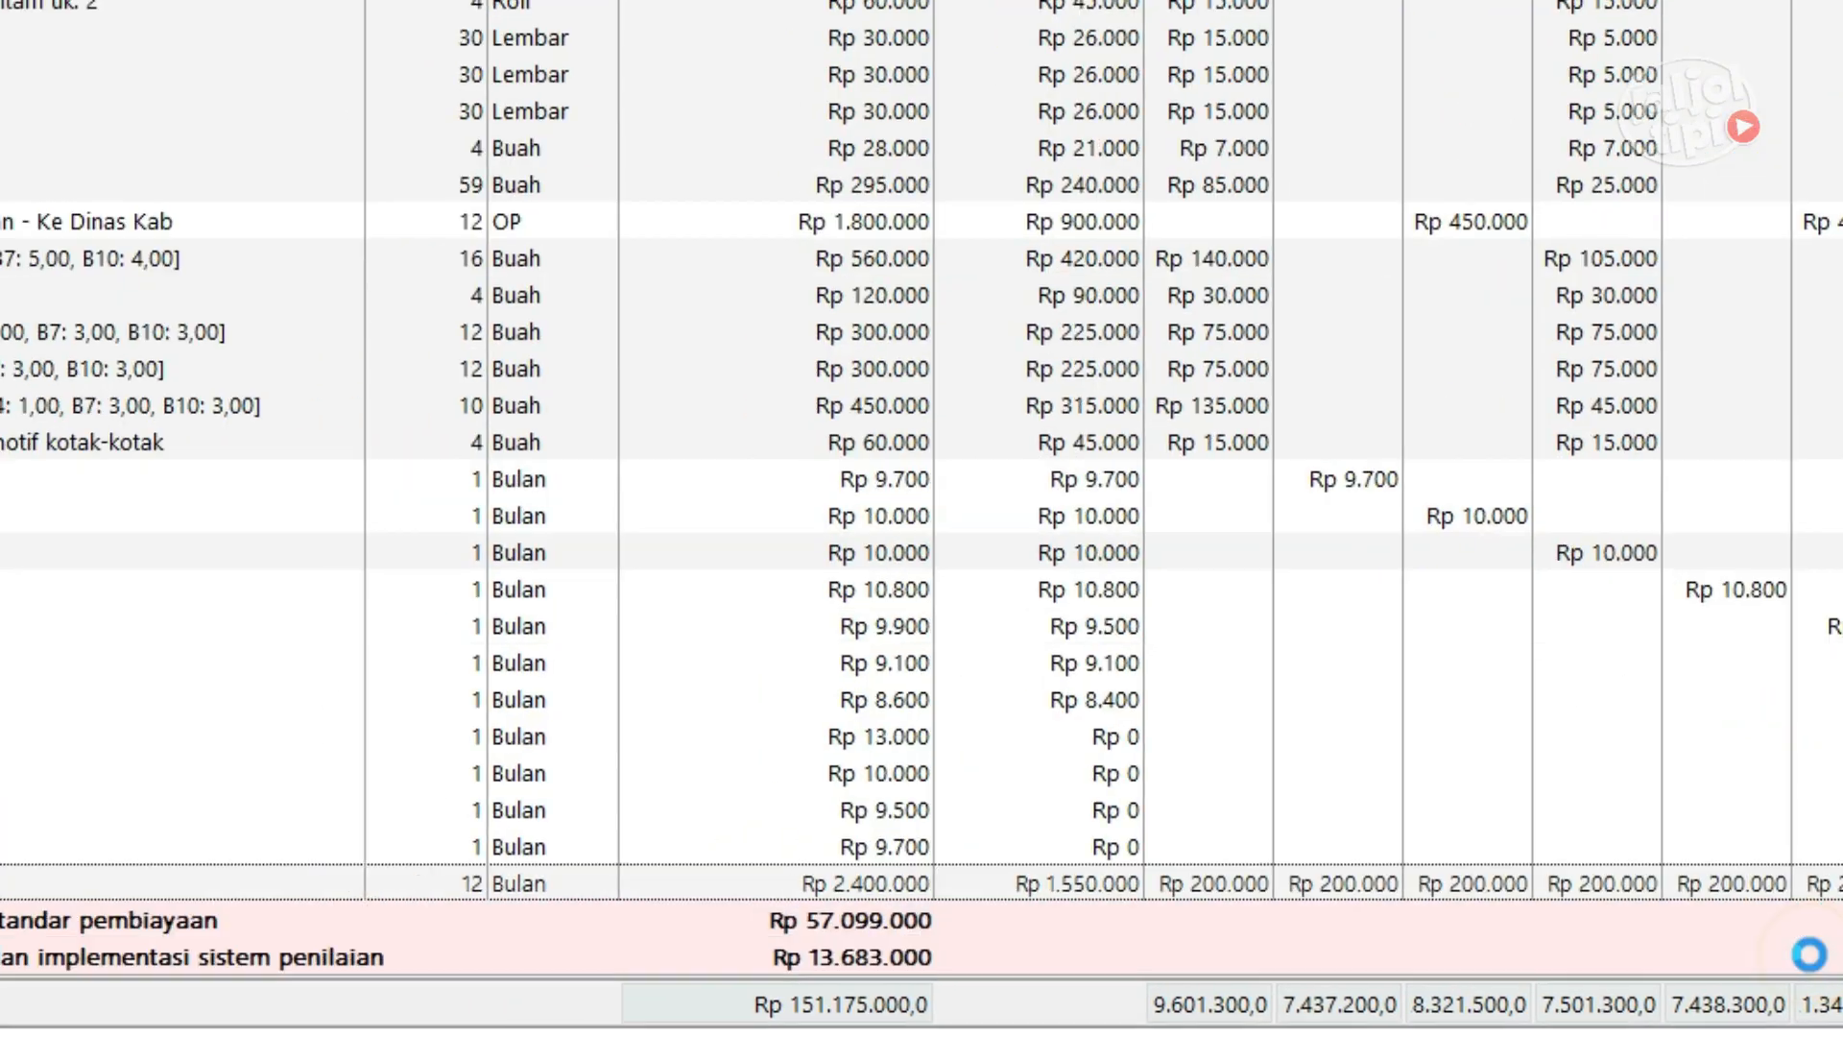
Enable Gunakan Sisa for the Langganan Internet Sekolah item and save it.
{"action": "scroll", "coordinate": [650, 346], "scroll_direction": "down", "scroll_amount": 6}
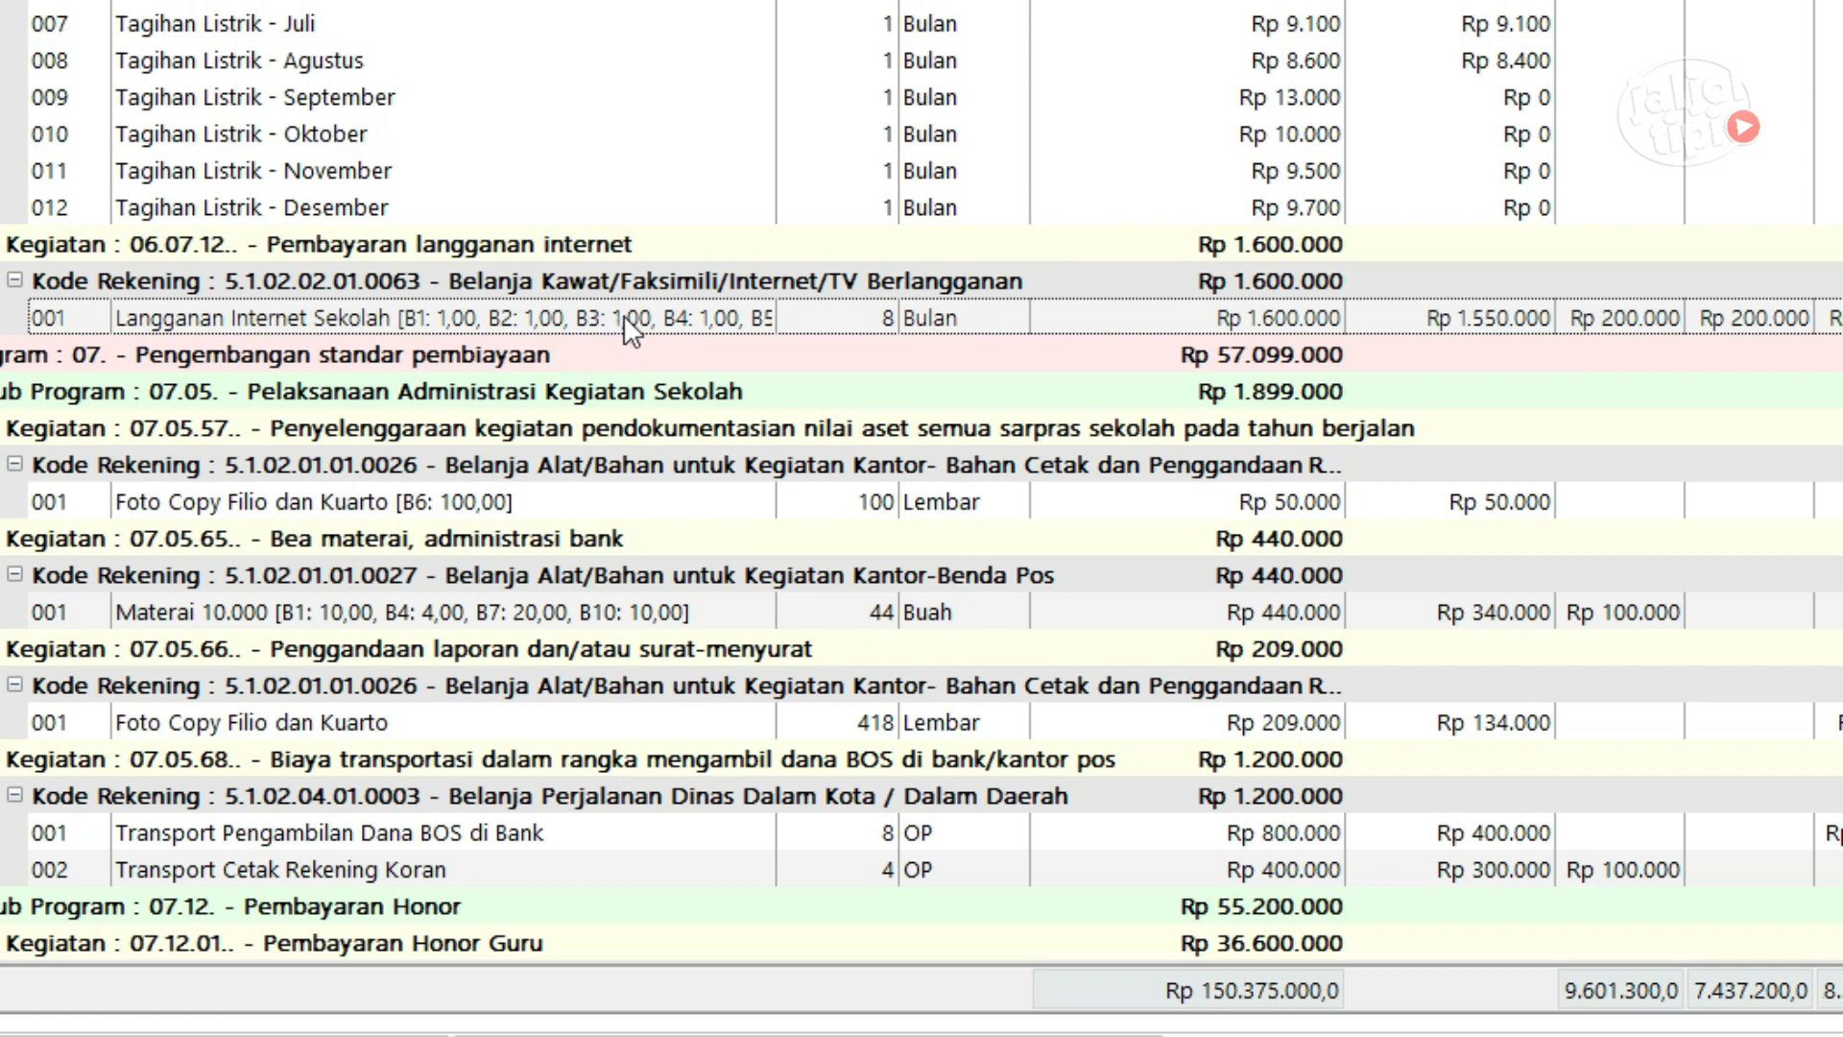
{"action": "double_click", "coordinate": [624, 317]}
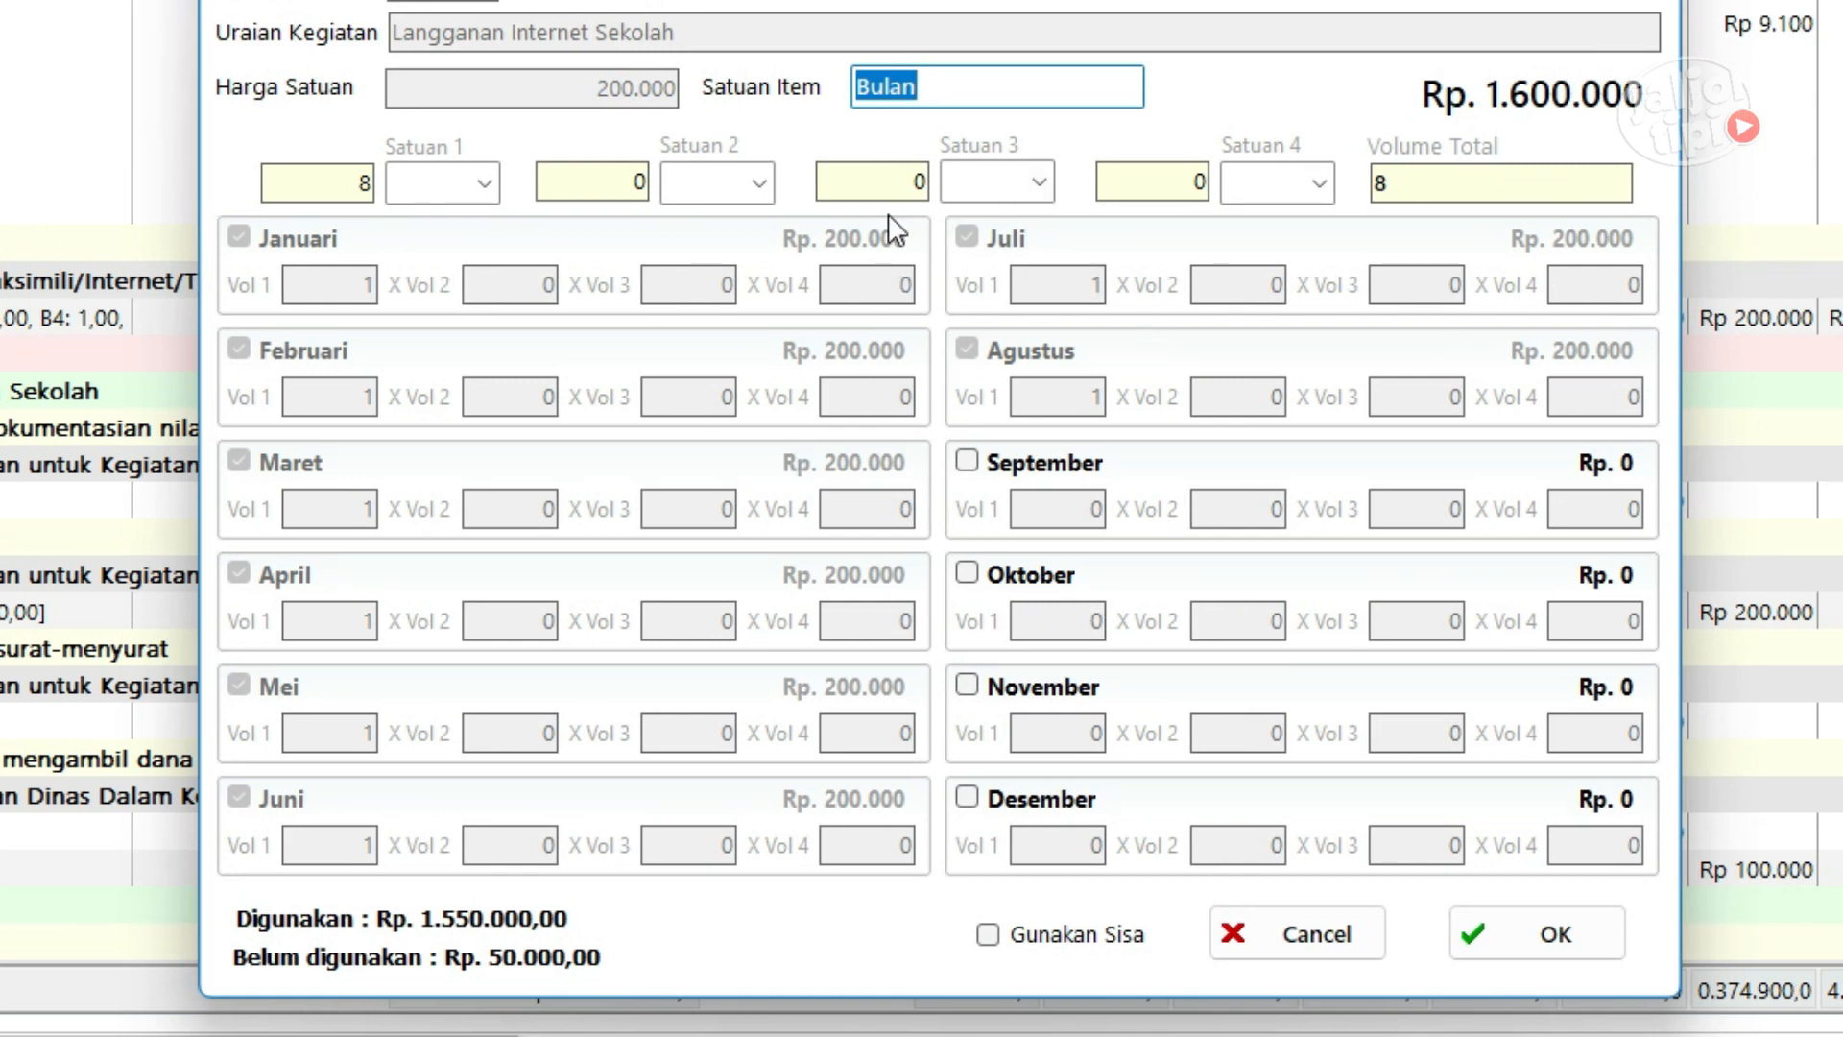
{"action": "left_click", "coordinate": [986, 935]}
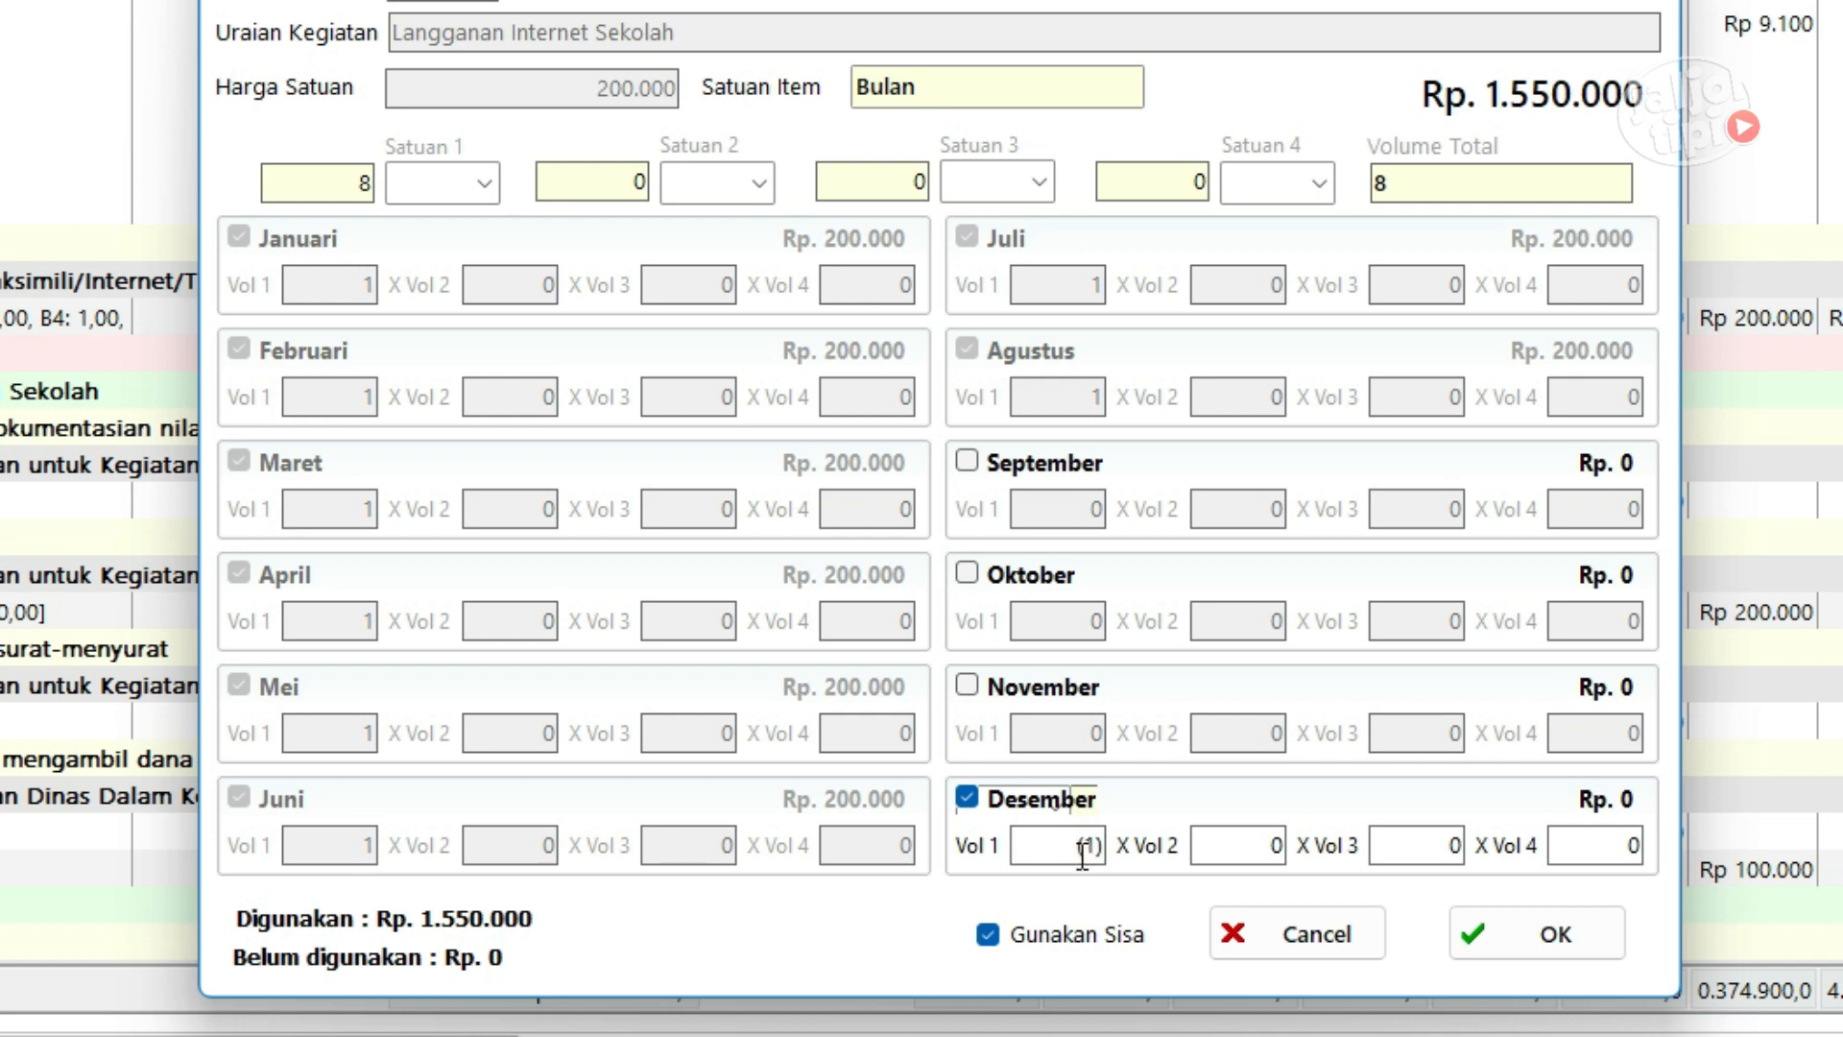
{"action": "left_click", "coordinate": [1512, 927]}
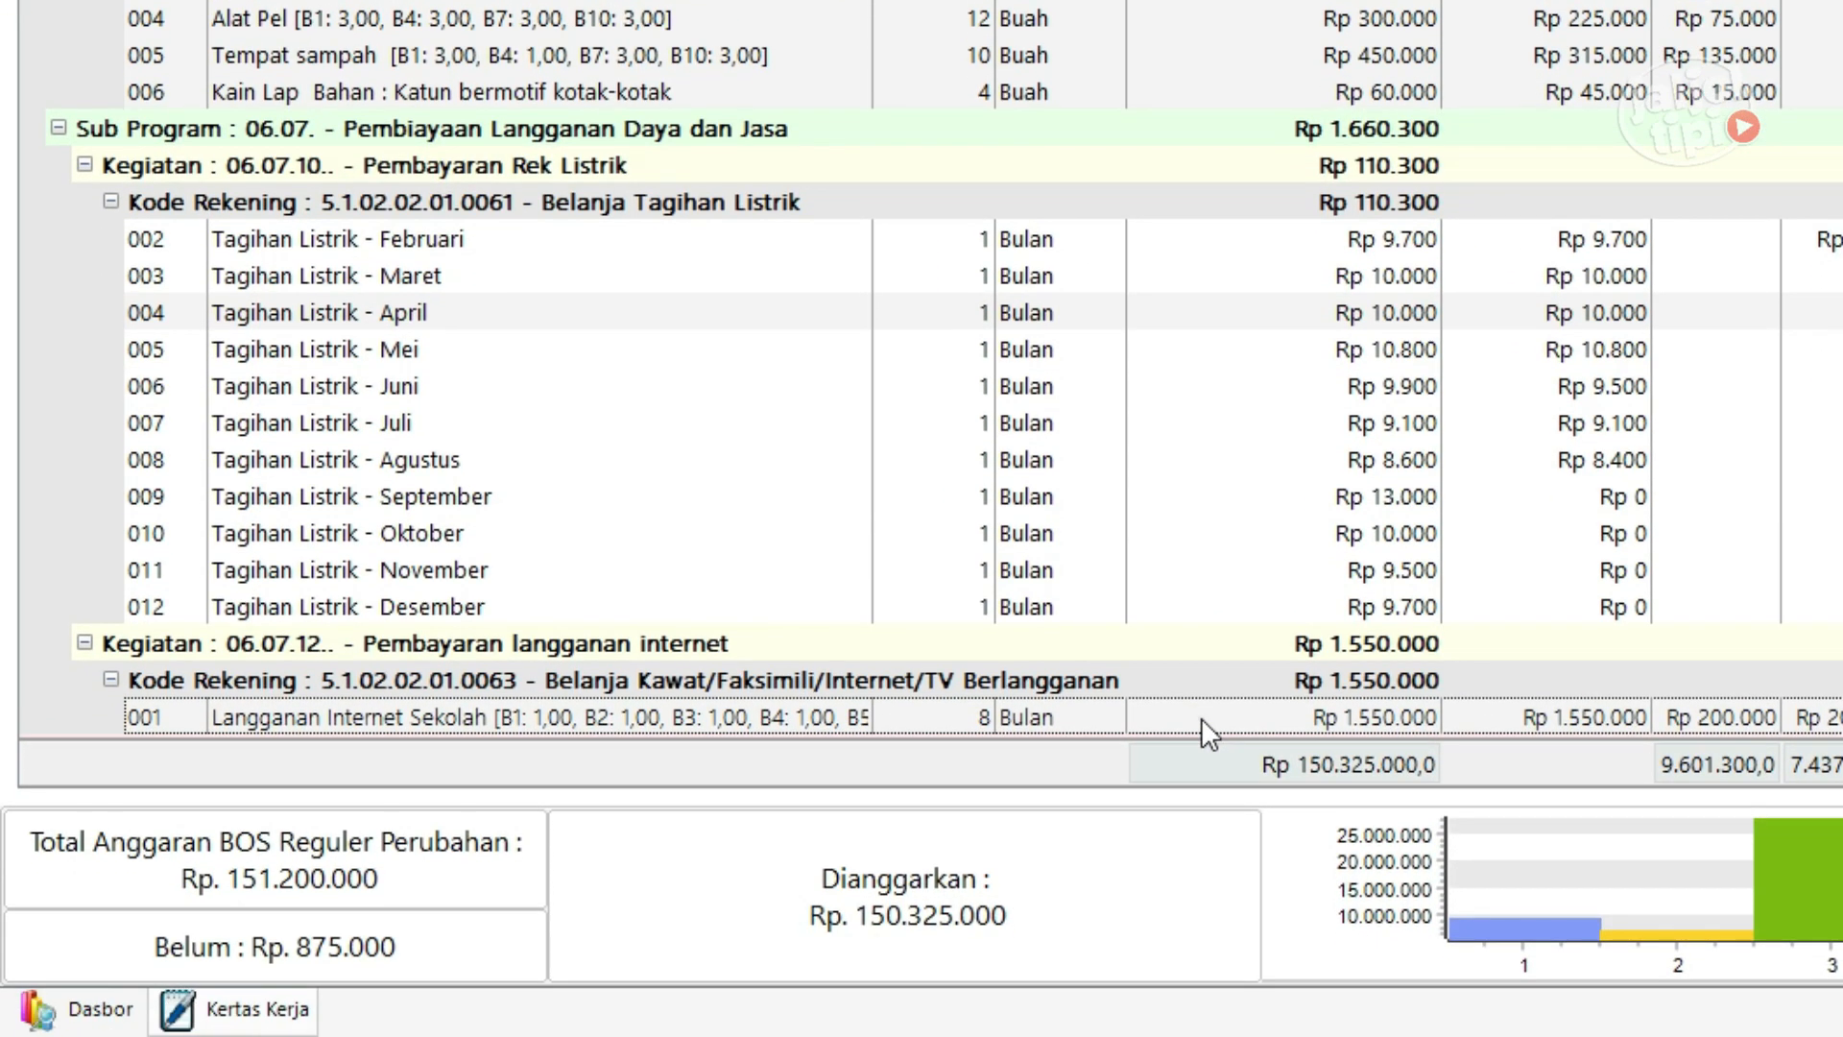
{"action": "left_click", "coordinate": [1200, 913]}
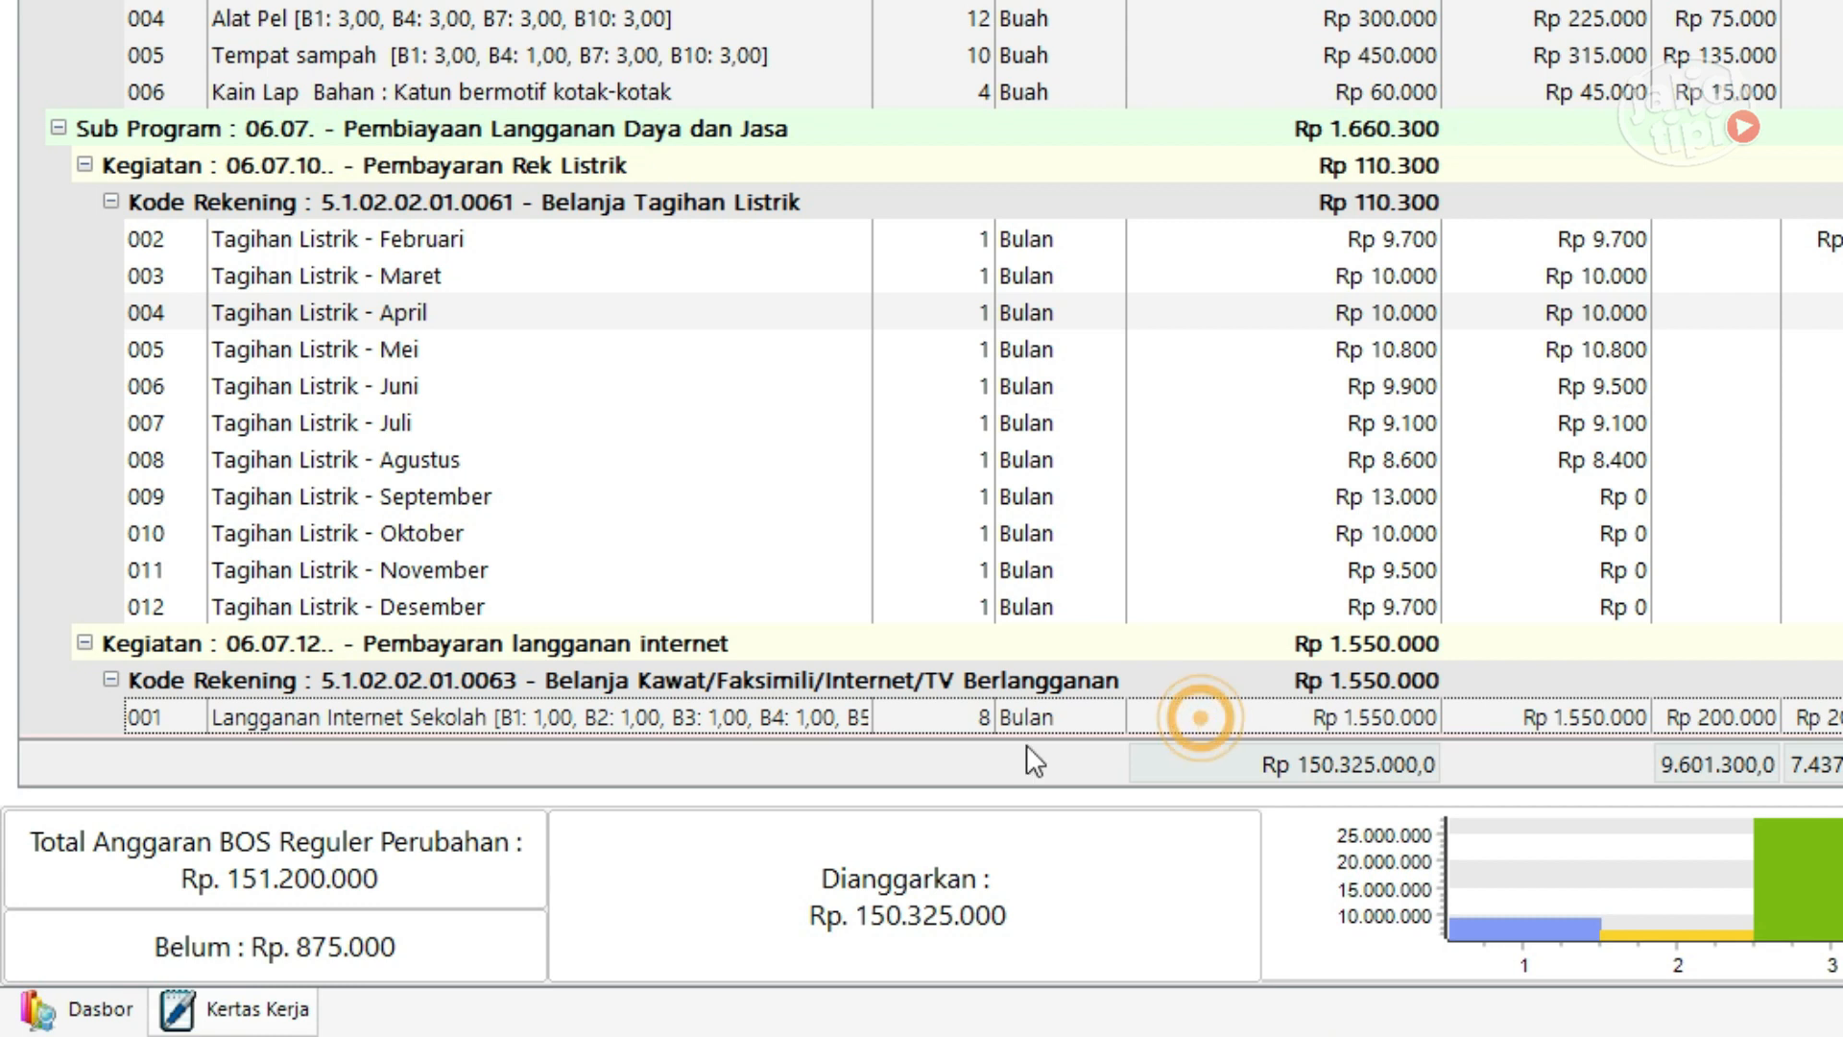
{"action": "left_click", "coordinate": [322, 948]}
{"action": "mouse_move", "coordinate": [309, 950]}
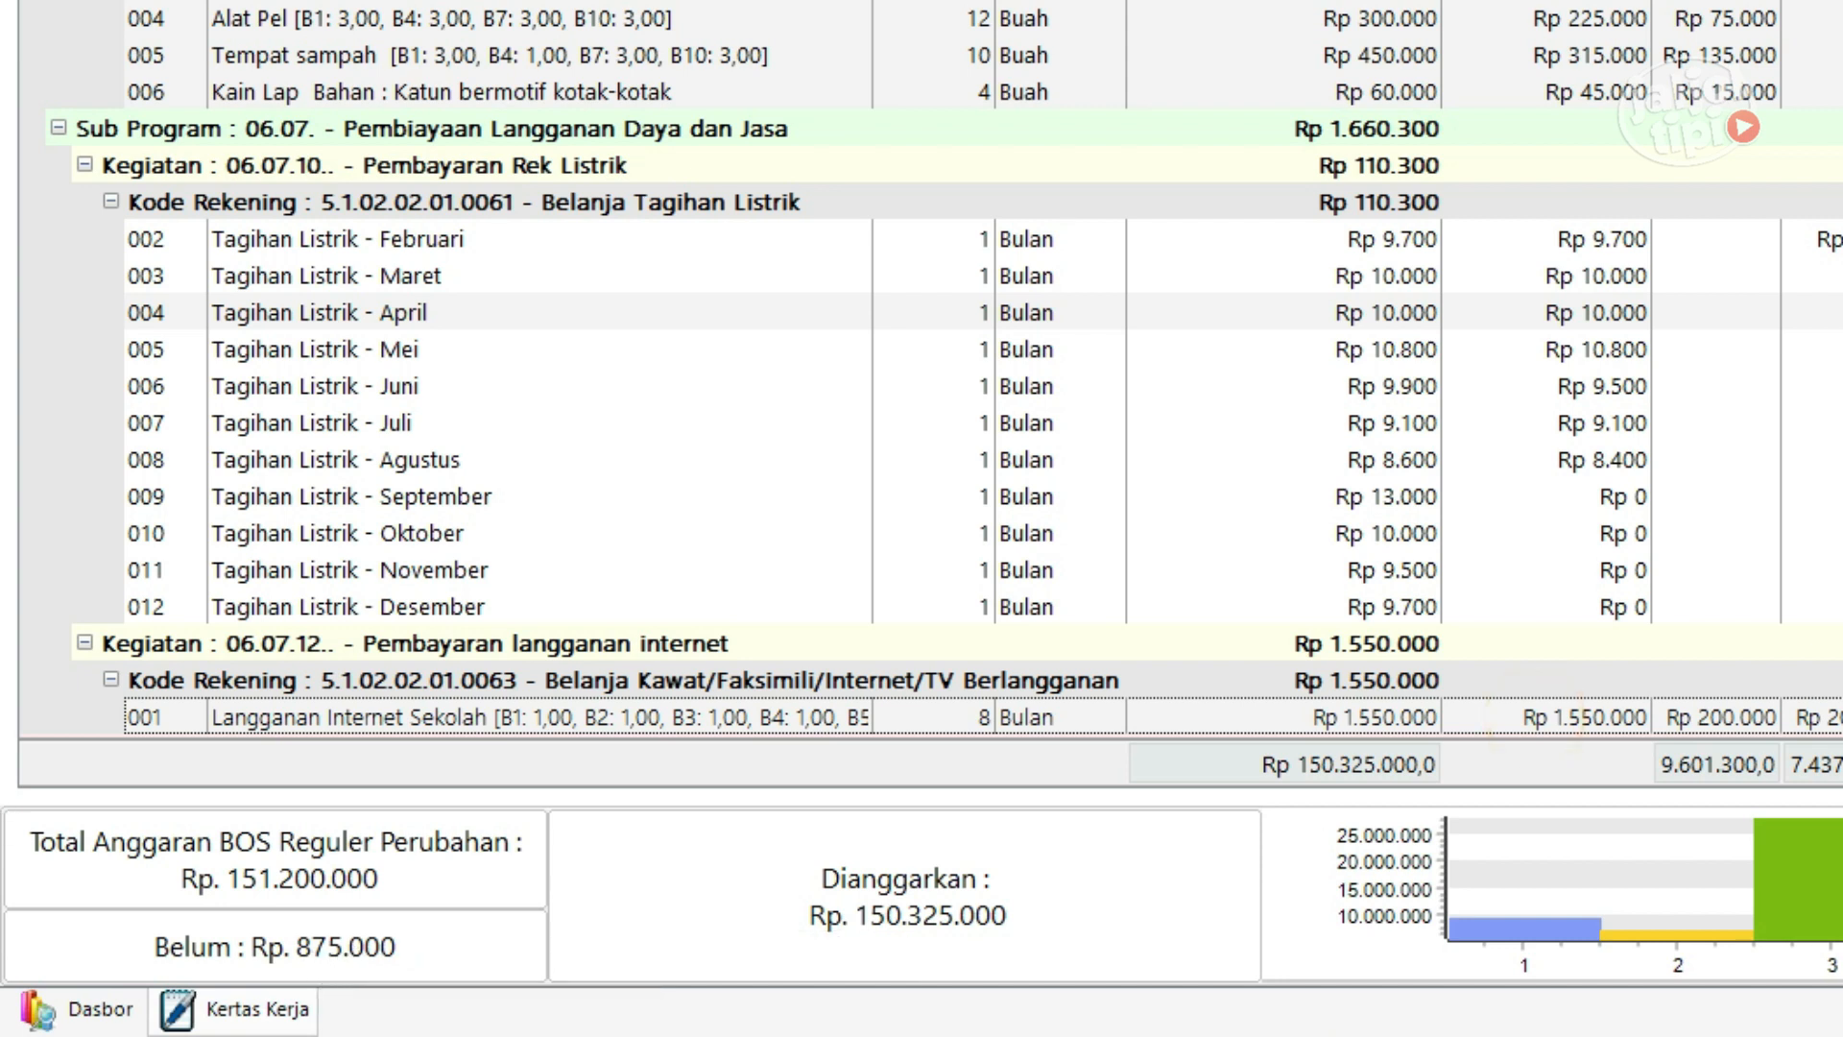
Insert a new item after Langganan Internet Sekolah with the description "Langganan internet sekolah (perubahan)".
{"action": "scroll", "coordinate": [931, 373], "scroll_direction": "down", "scroll_amount": 1}
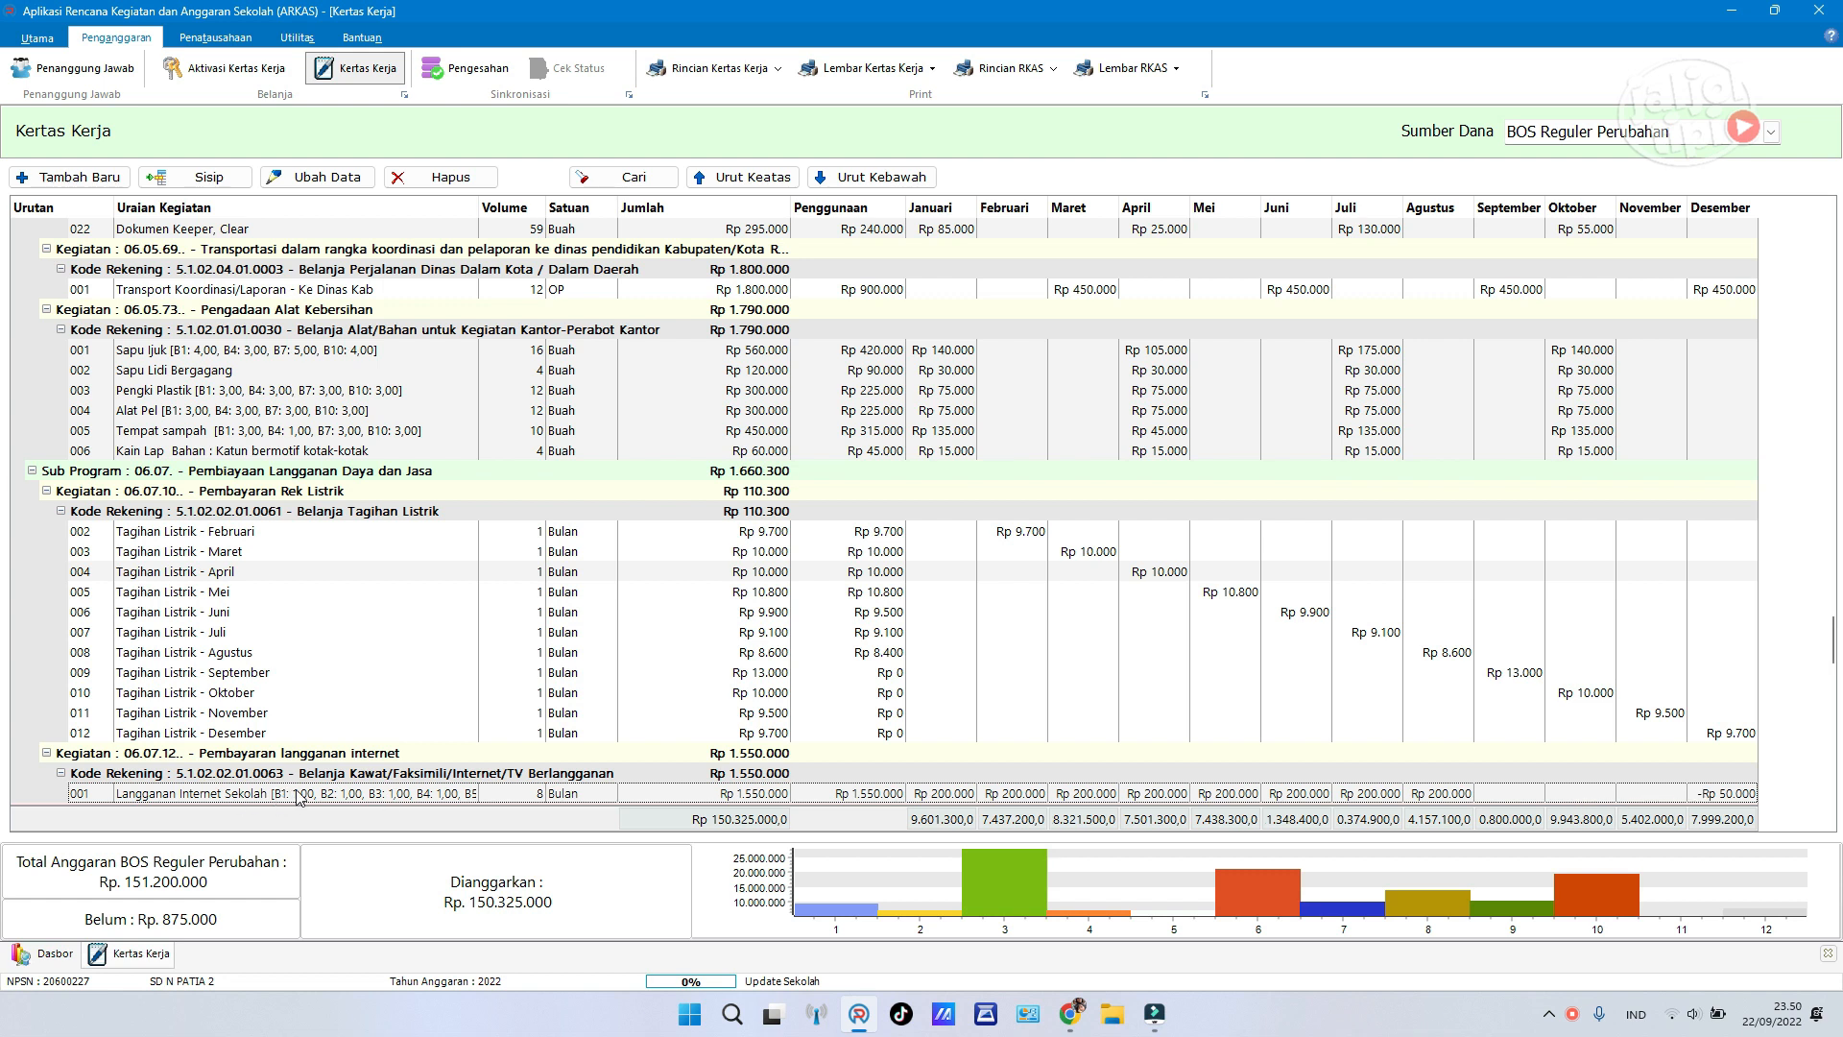
{"action": "scroll", "coordinate": [1828, 833], "scroll_direction": "down", "scroll_amount": 3}
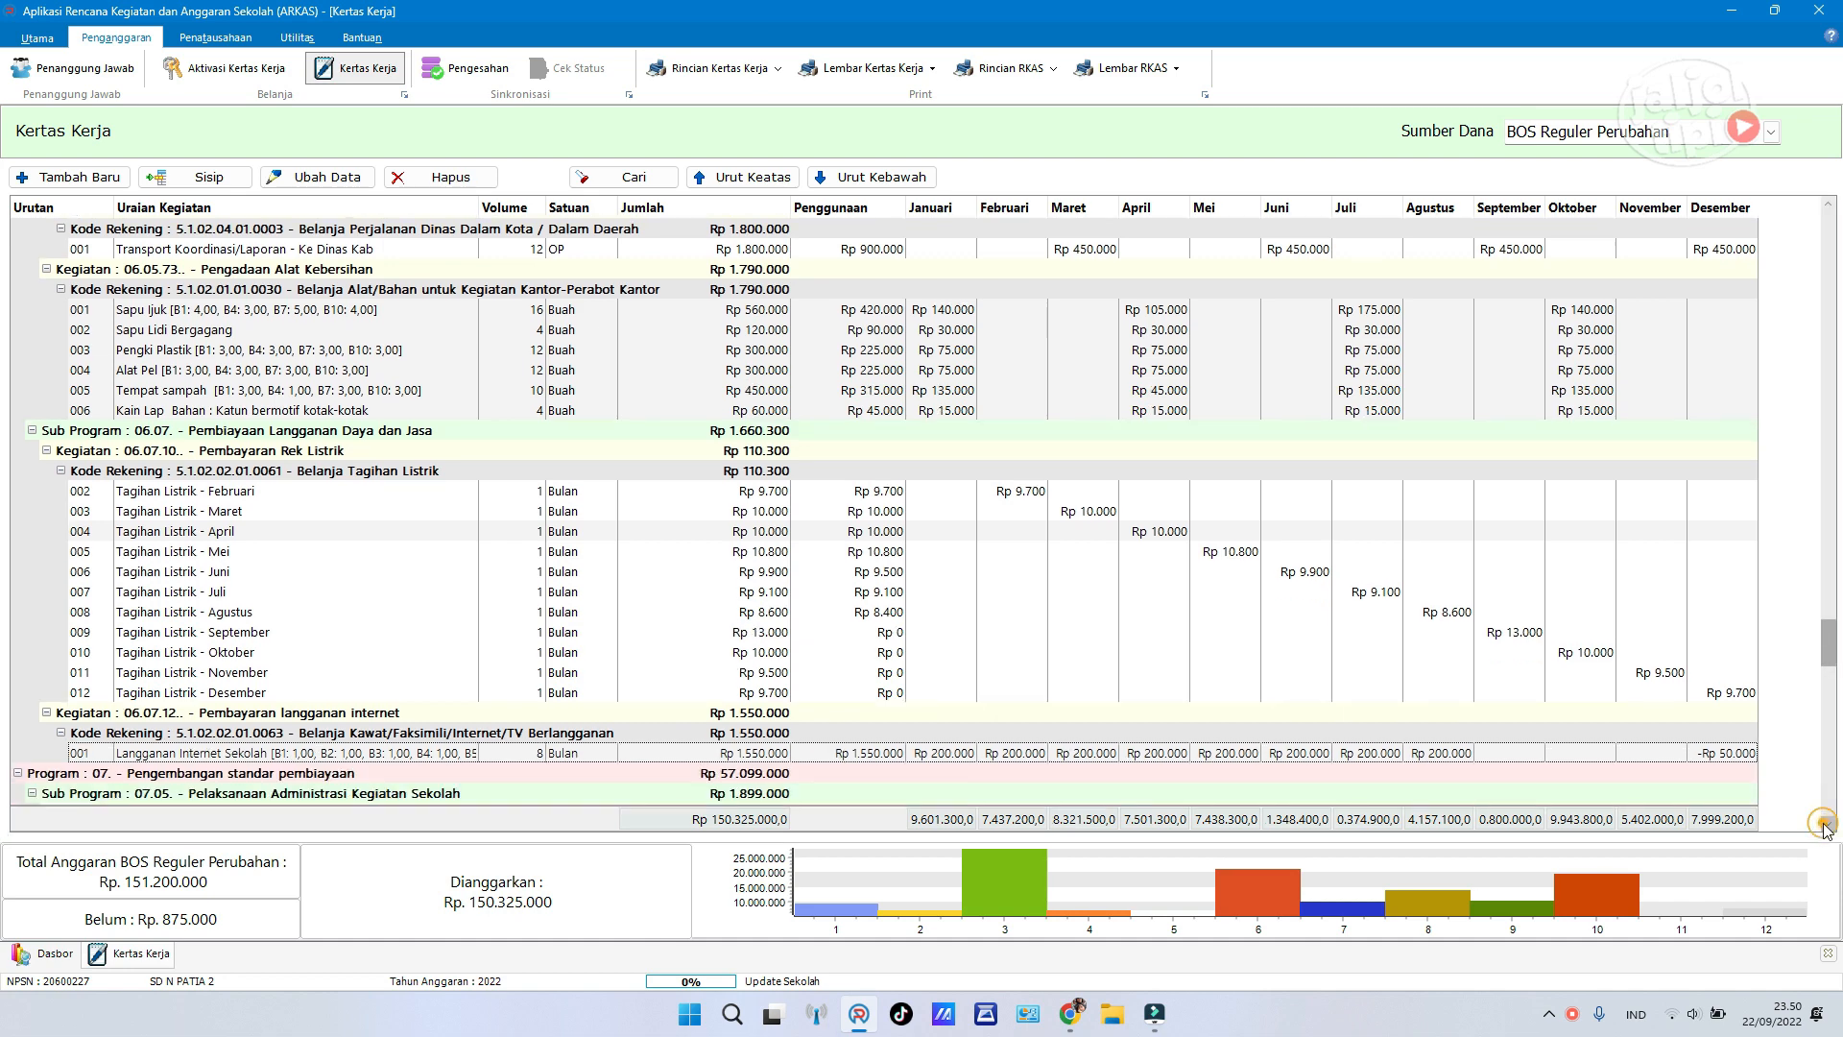
{"action": "scroll", "coordinate": [1827, 831], "scroll_direction": "down", "scroll_amount": 1}
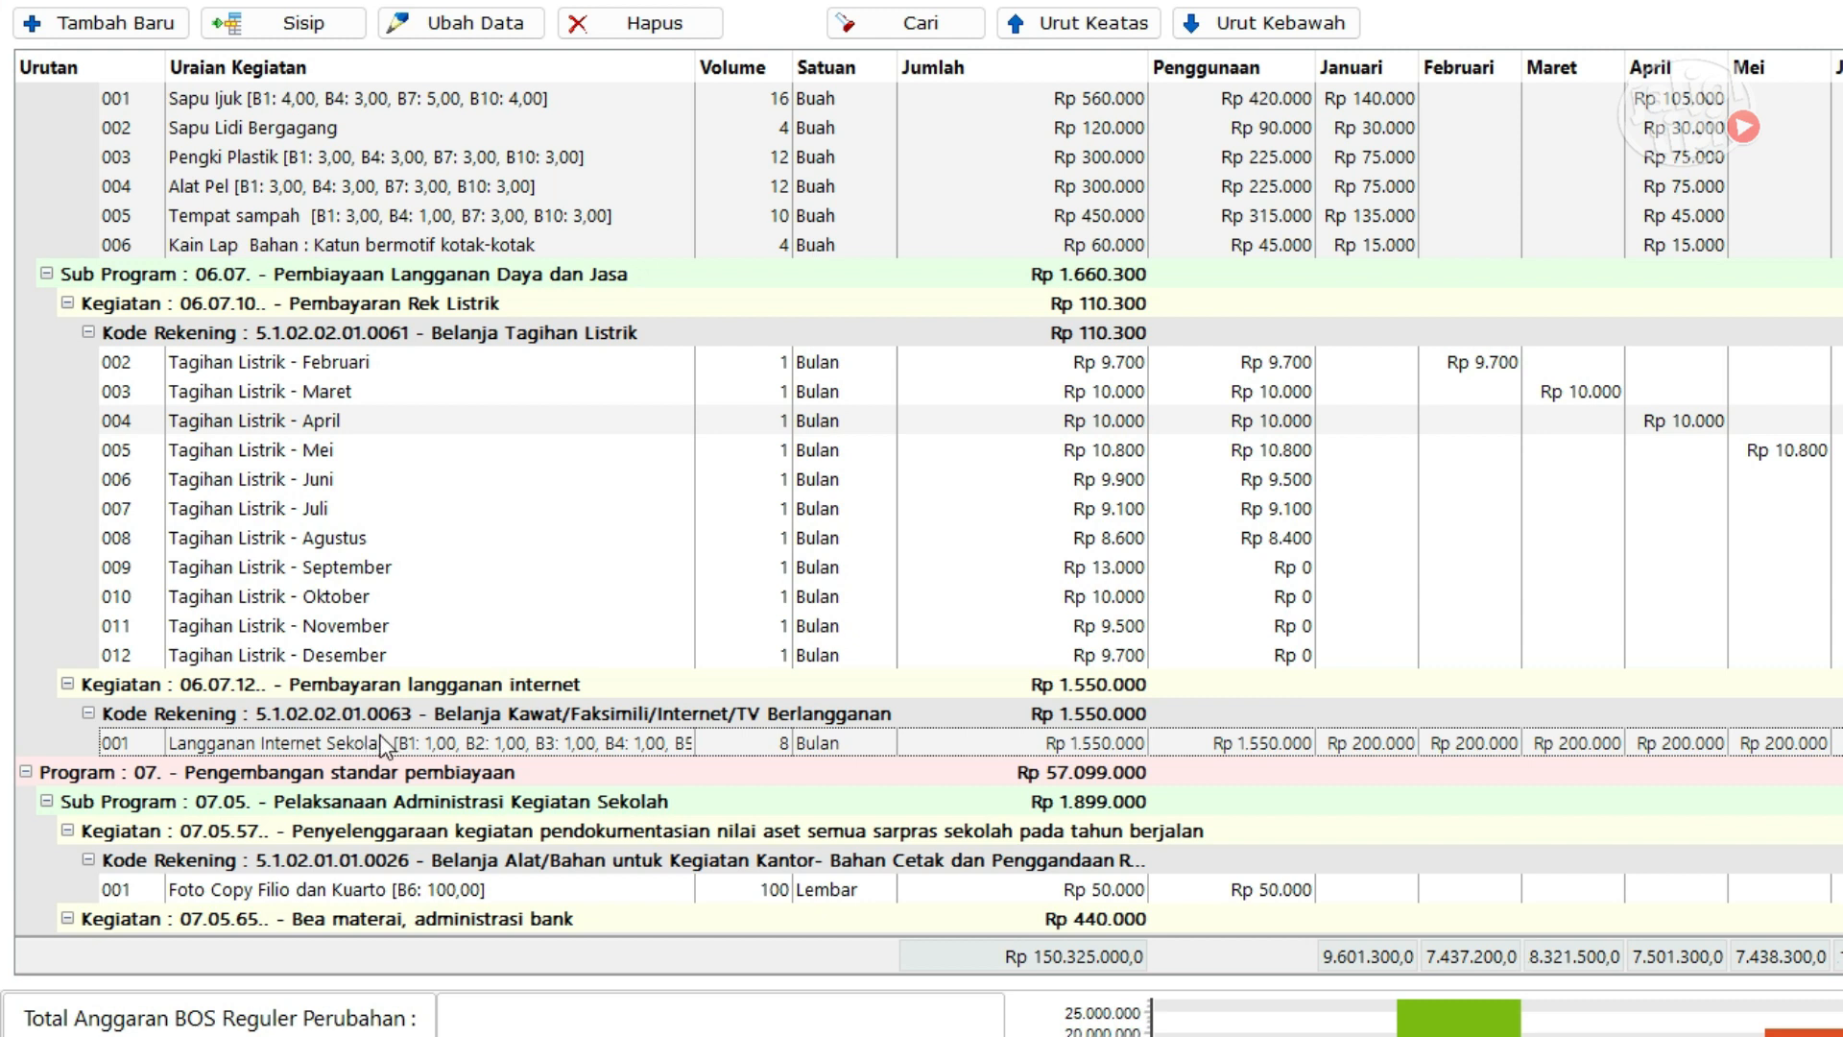
{"action": "left_click", "coordinate": [392, 739]}
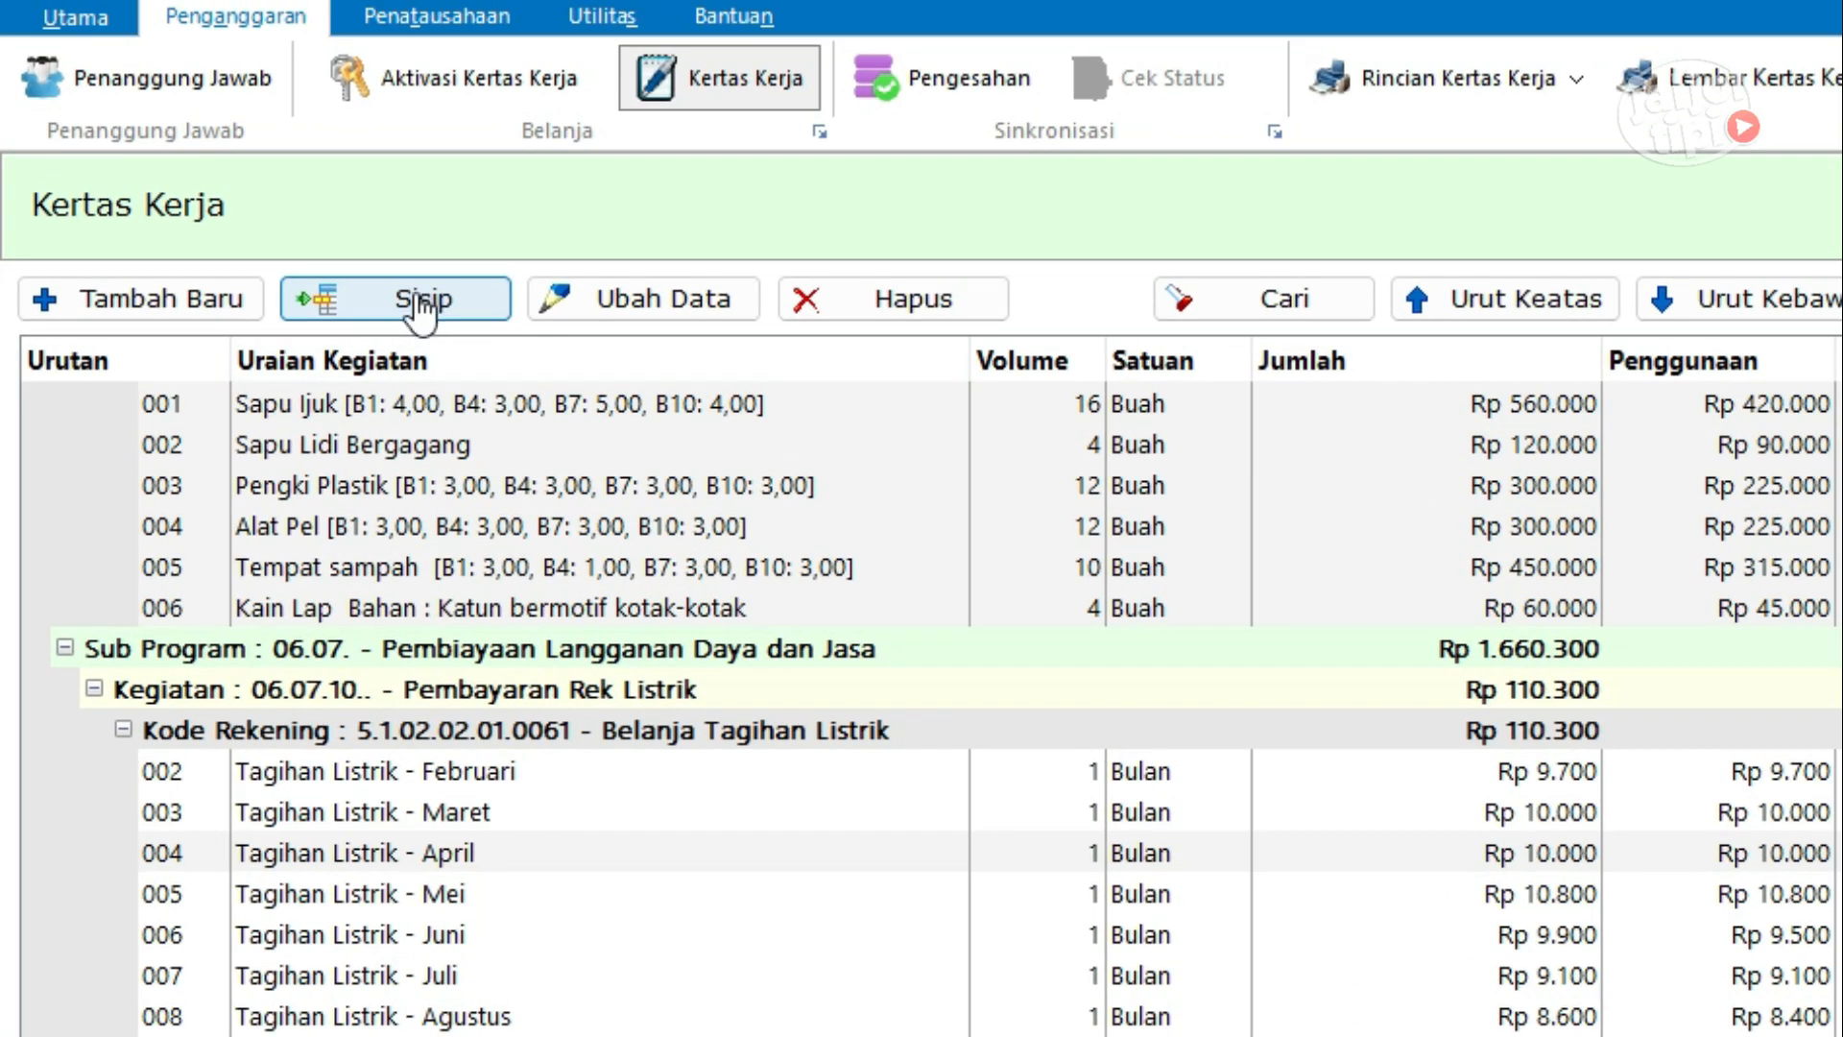
{"action": "left_click", "coordinate": [401, 297]}
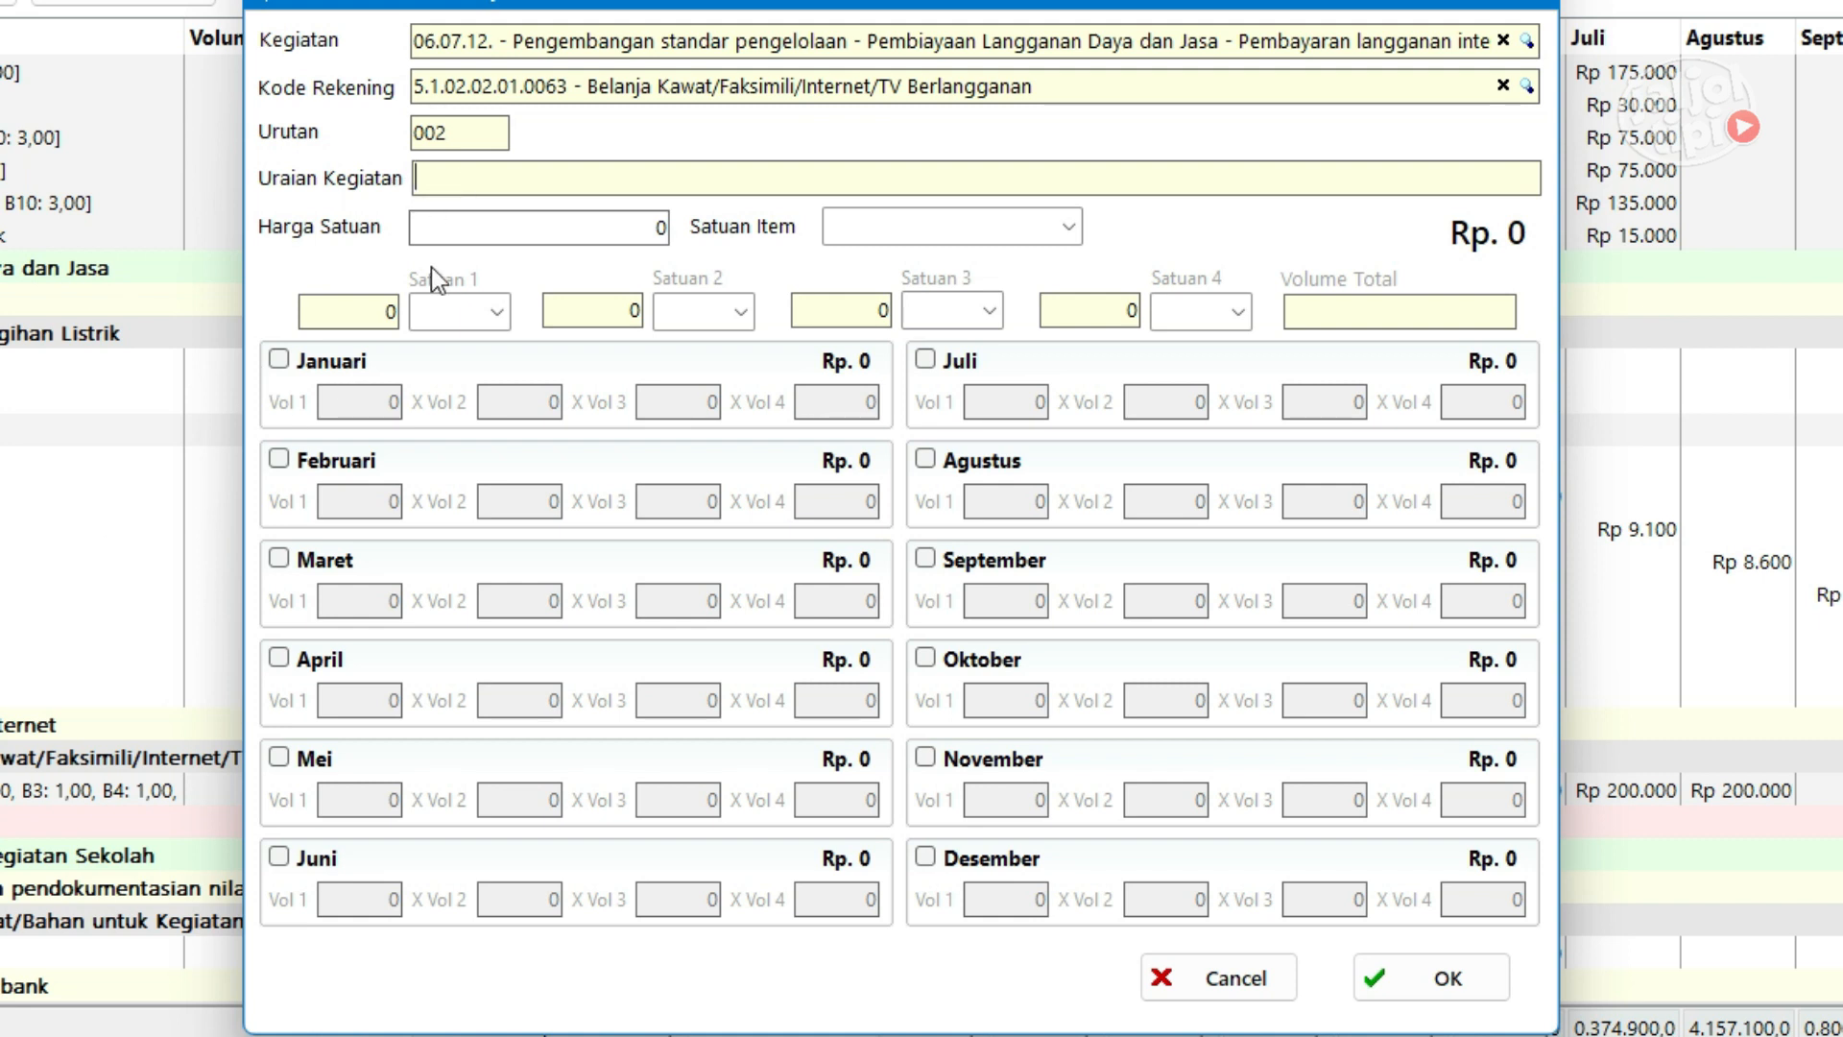
{"action": "left_click", "coordinate": [437, 180]}
{"action": "type", "text": "Langganan internet sekolah"}
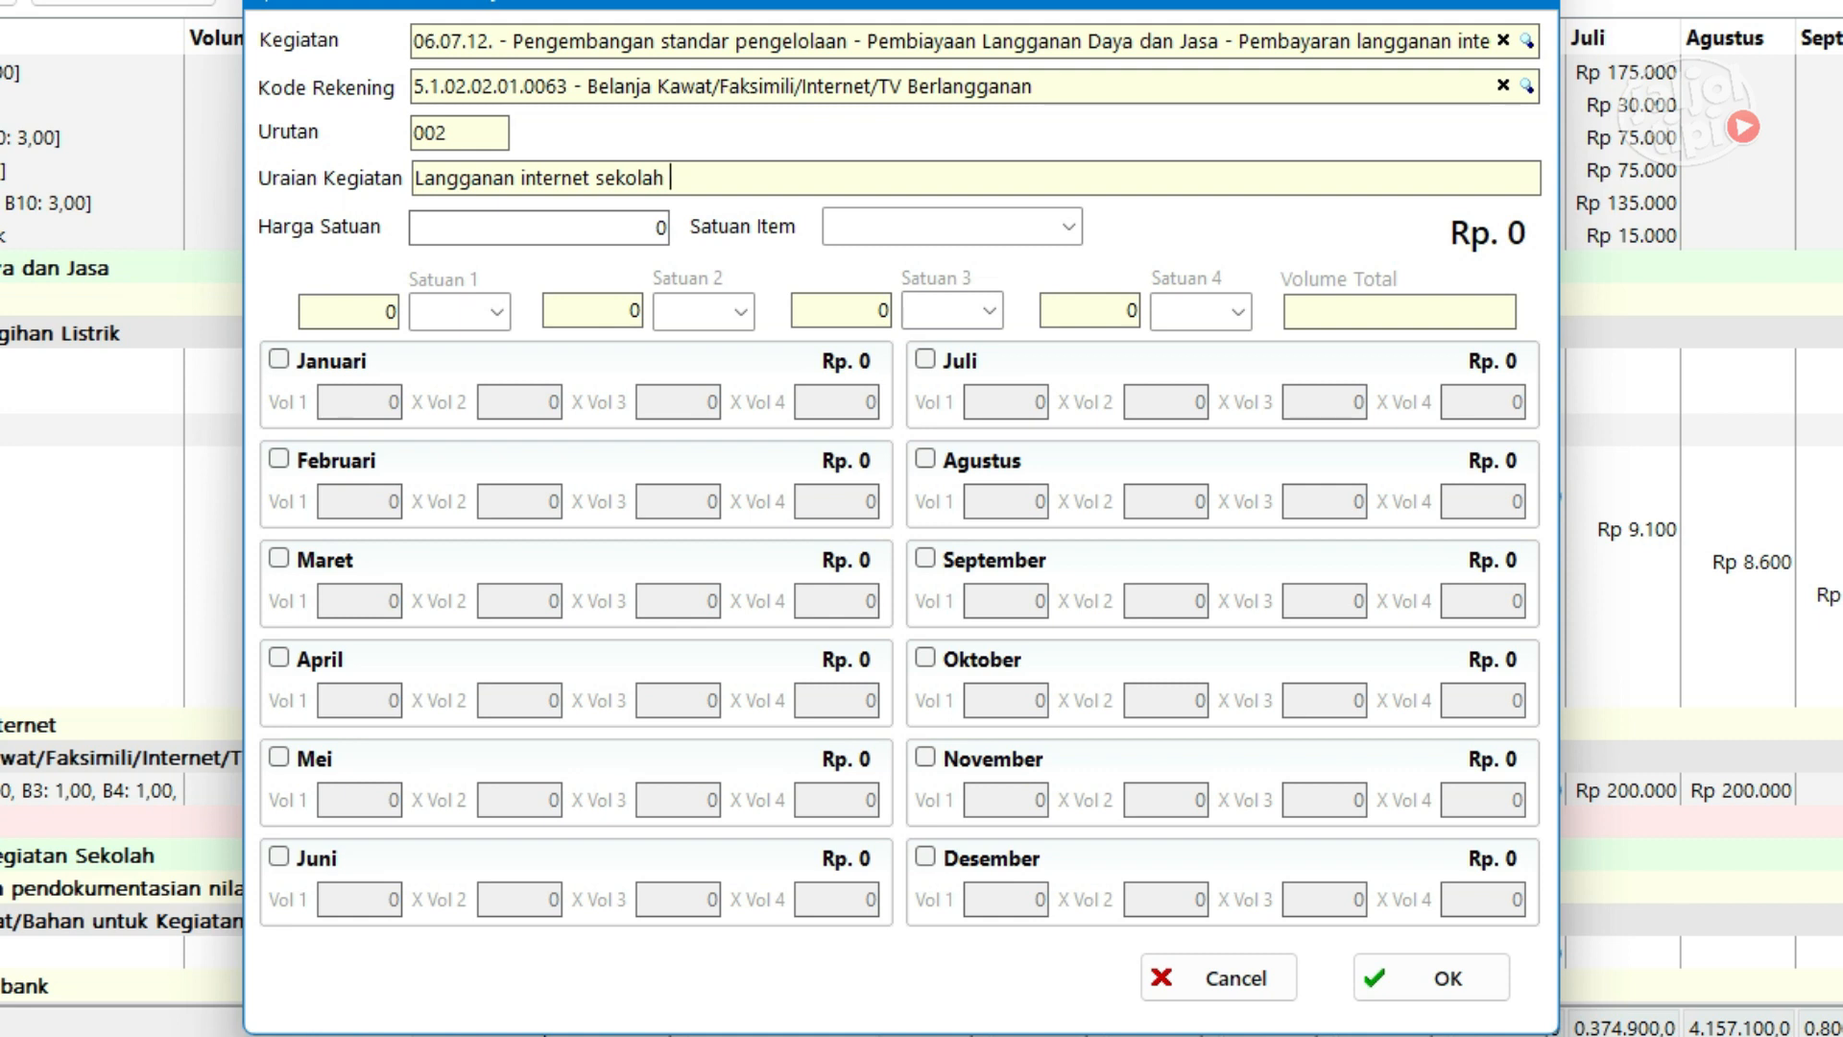
{"action": "type", "text": " (perubahan)"}
Set the new internet subscription item's unit price (Harga Satuan) to 200.000.
{"action": "left_click", "coordinate": [519, 226]}
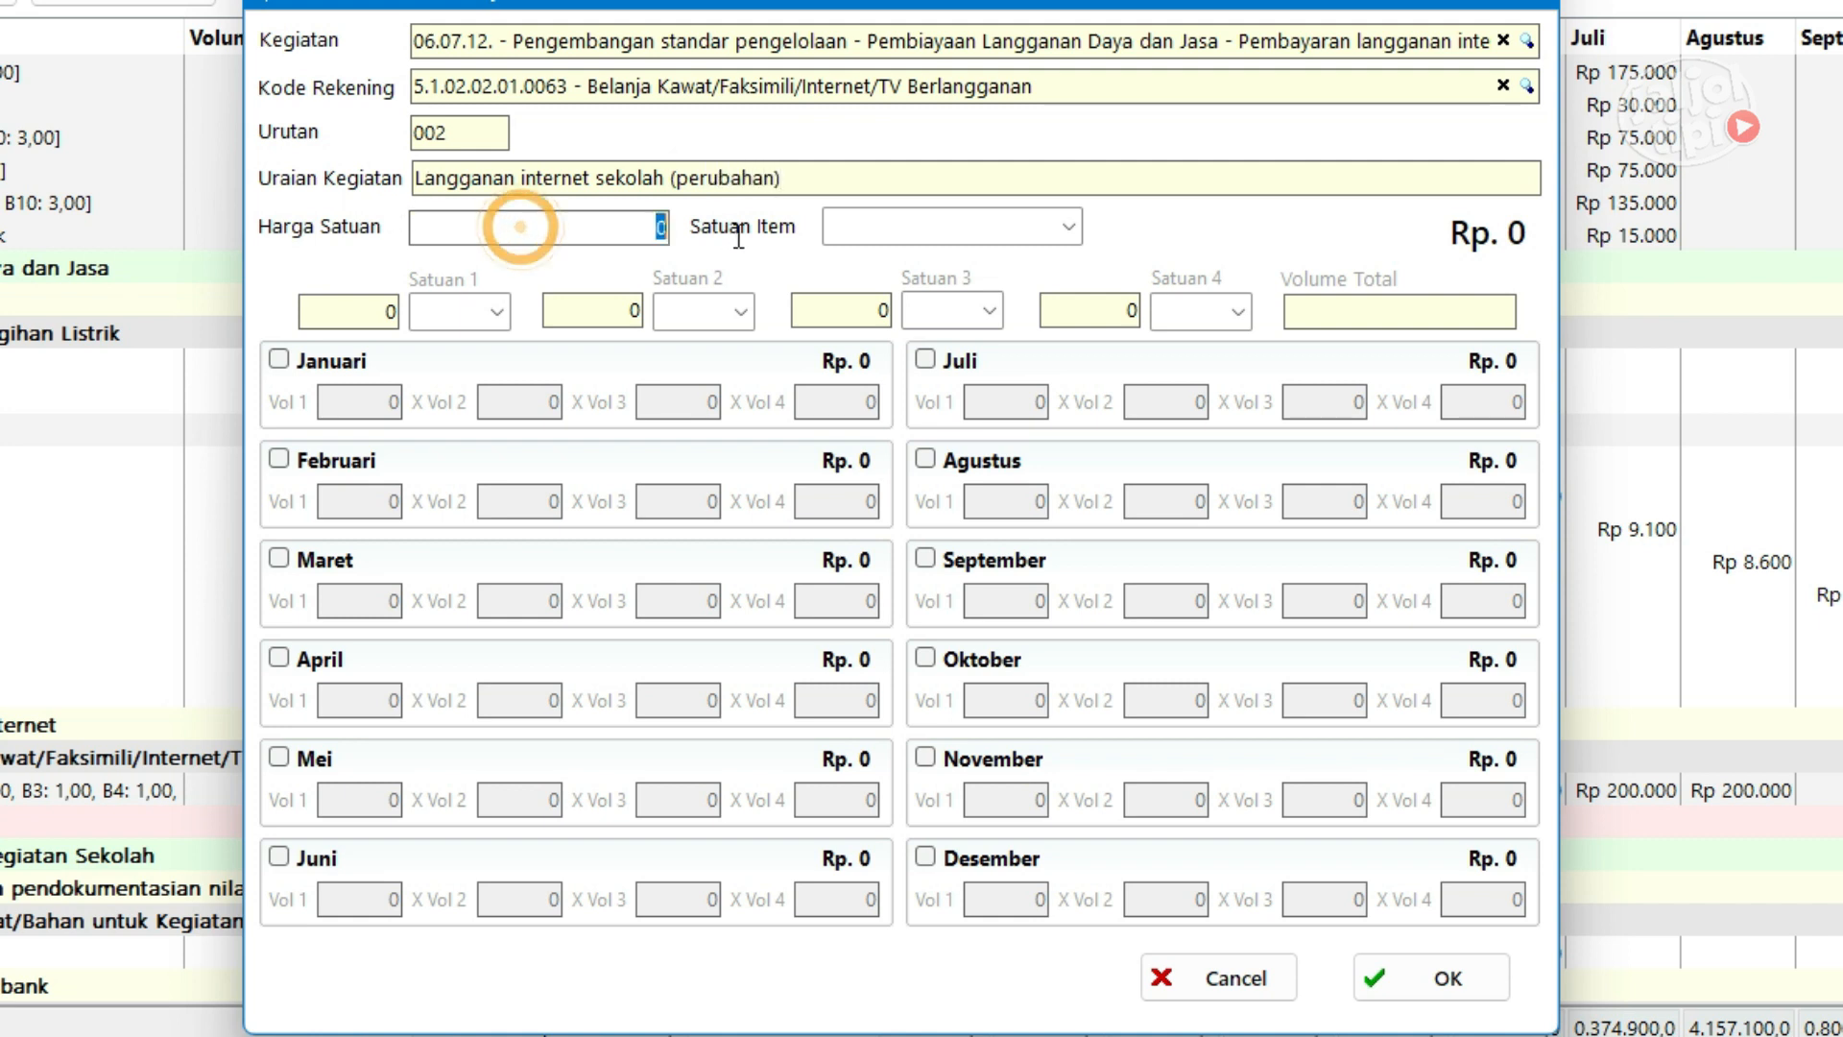
{"action": "type", "text": "200.00"}
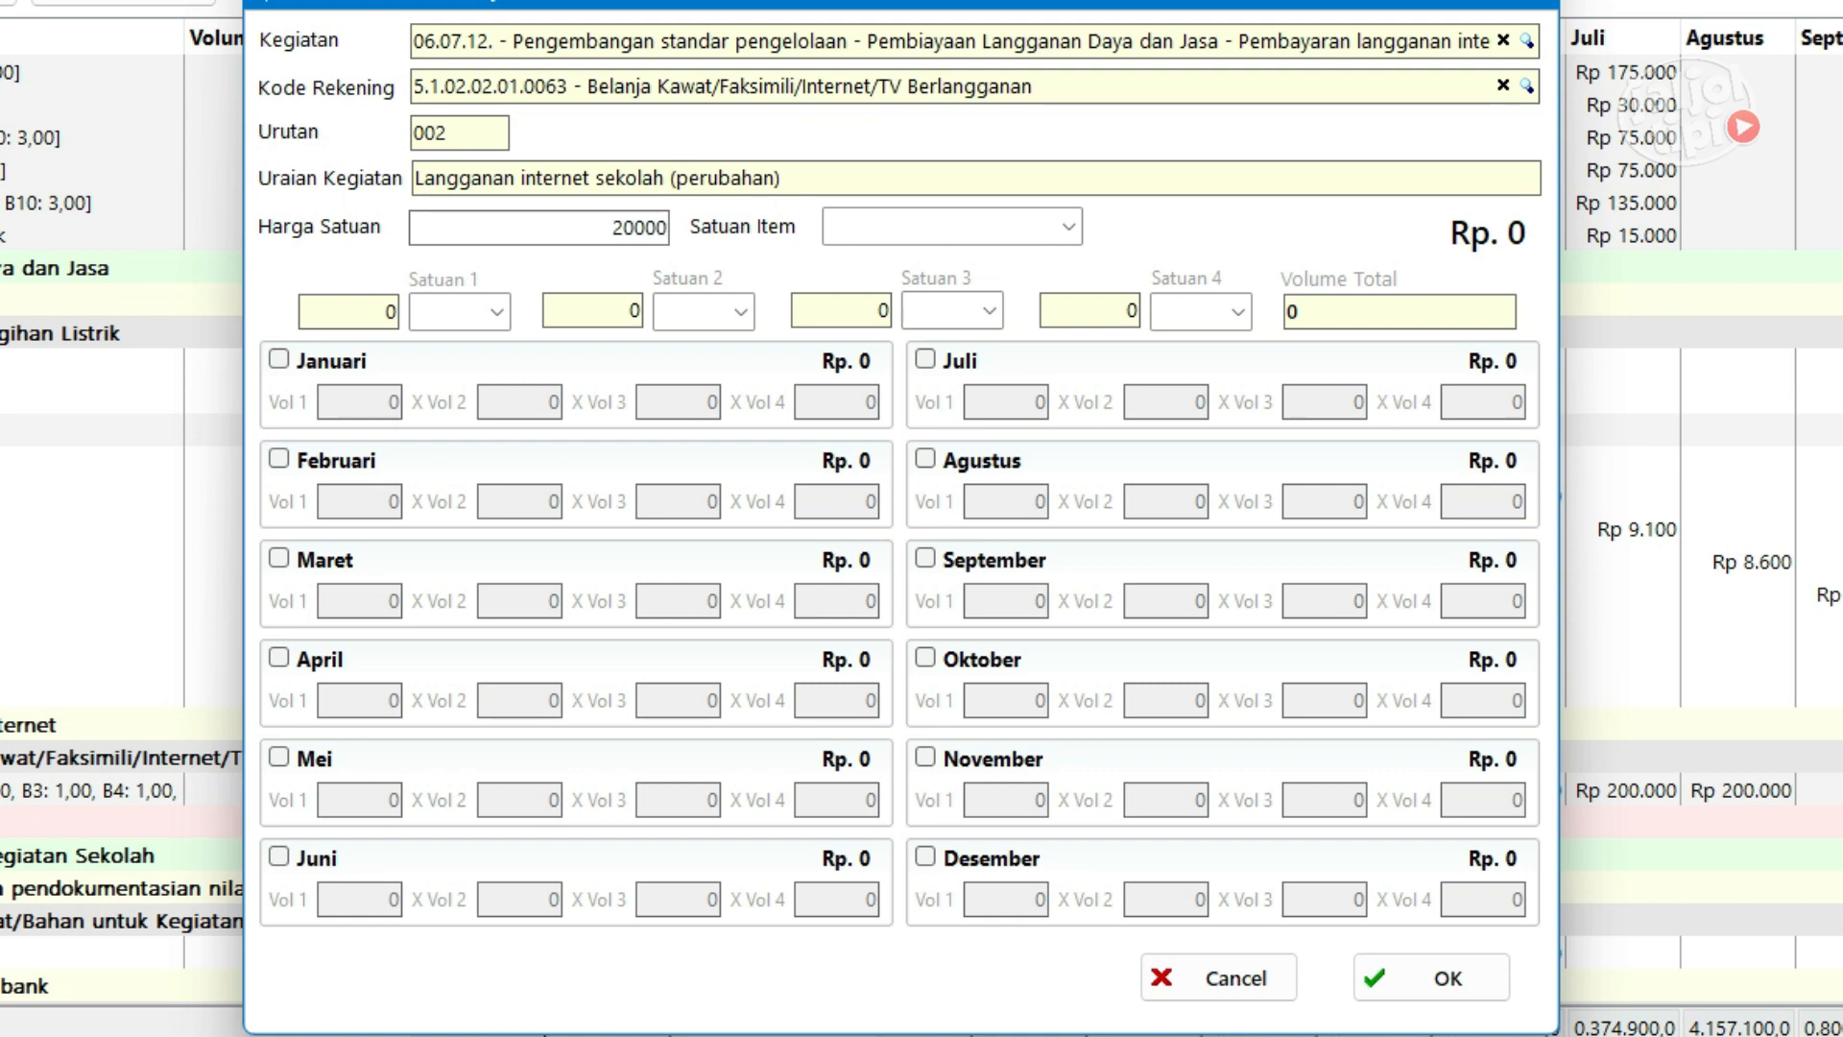
{"action": "type", "text": "0"}
{"action": "key", "text": "Tab"}
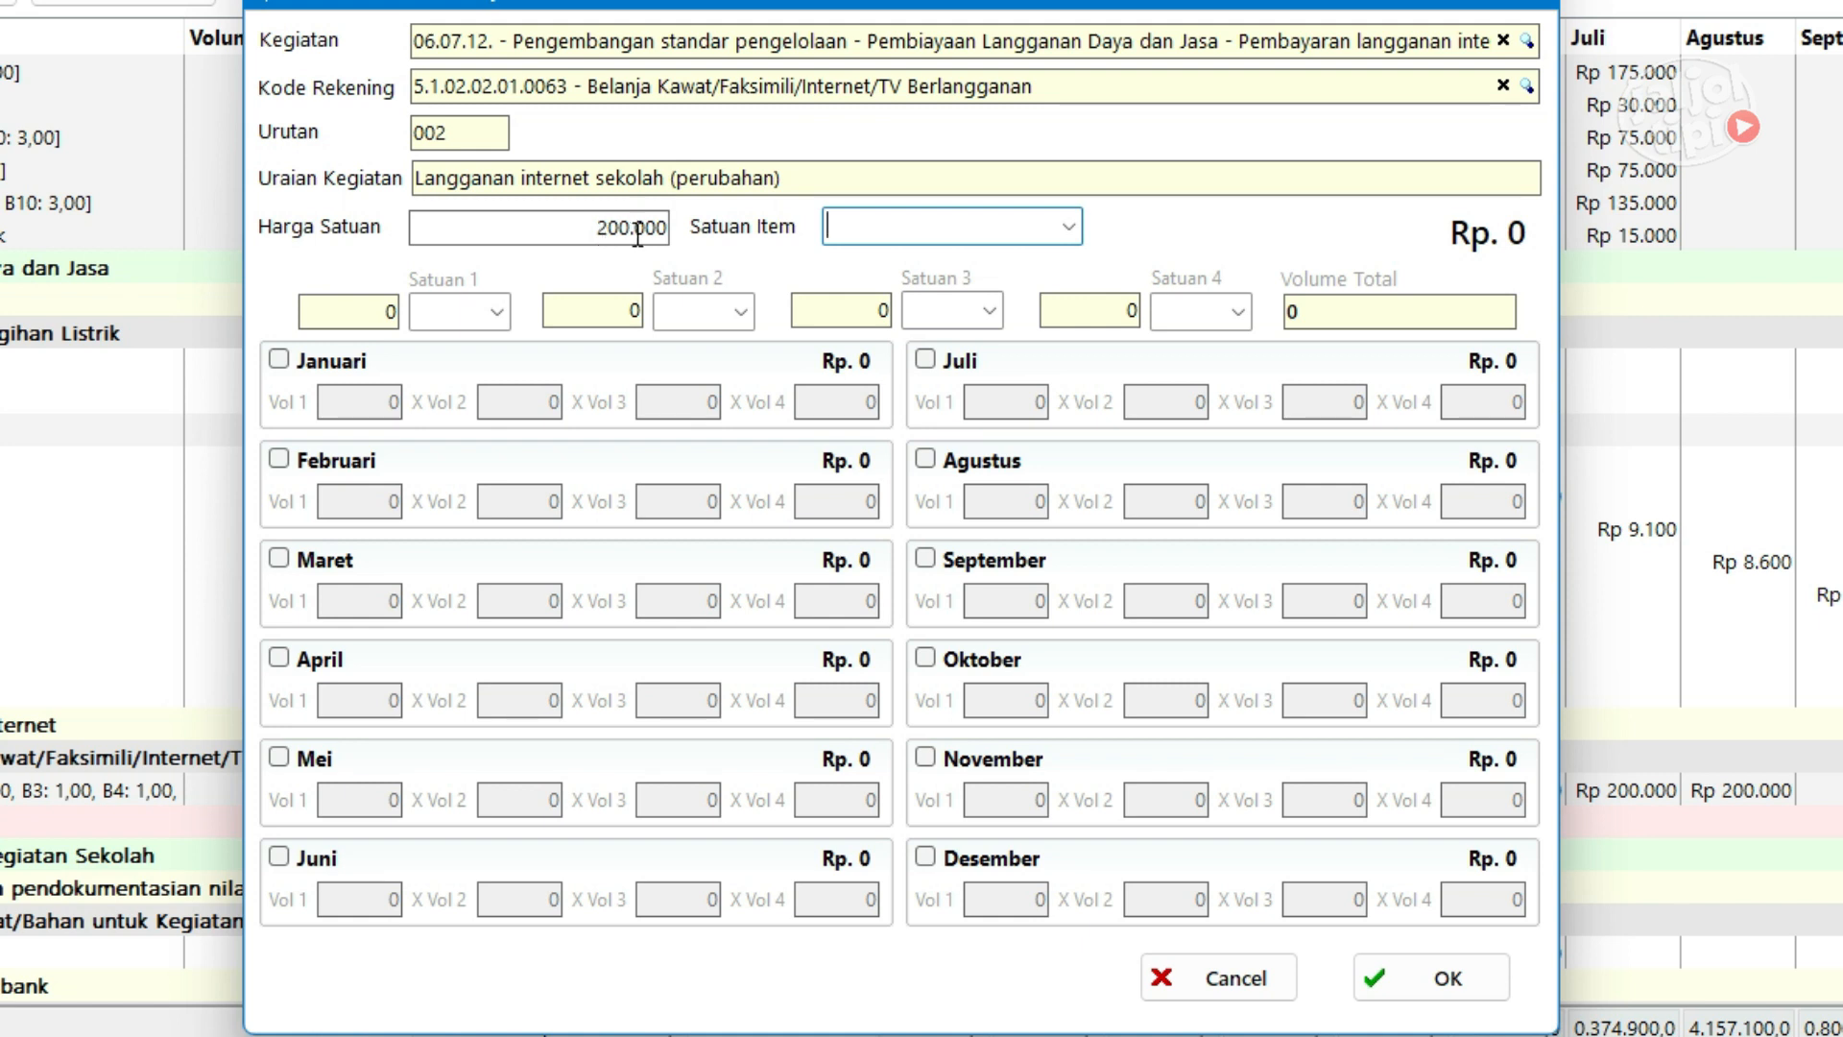
Set the new internet subscription item's unit (Satuan Item) to Bulan and allocate a Vol 1 of 1 in both September and Oktober.
{"action": "type", "text": "Bulan"}
{"action": "left_click", "coordinate": [927, 560]}
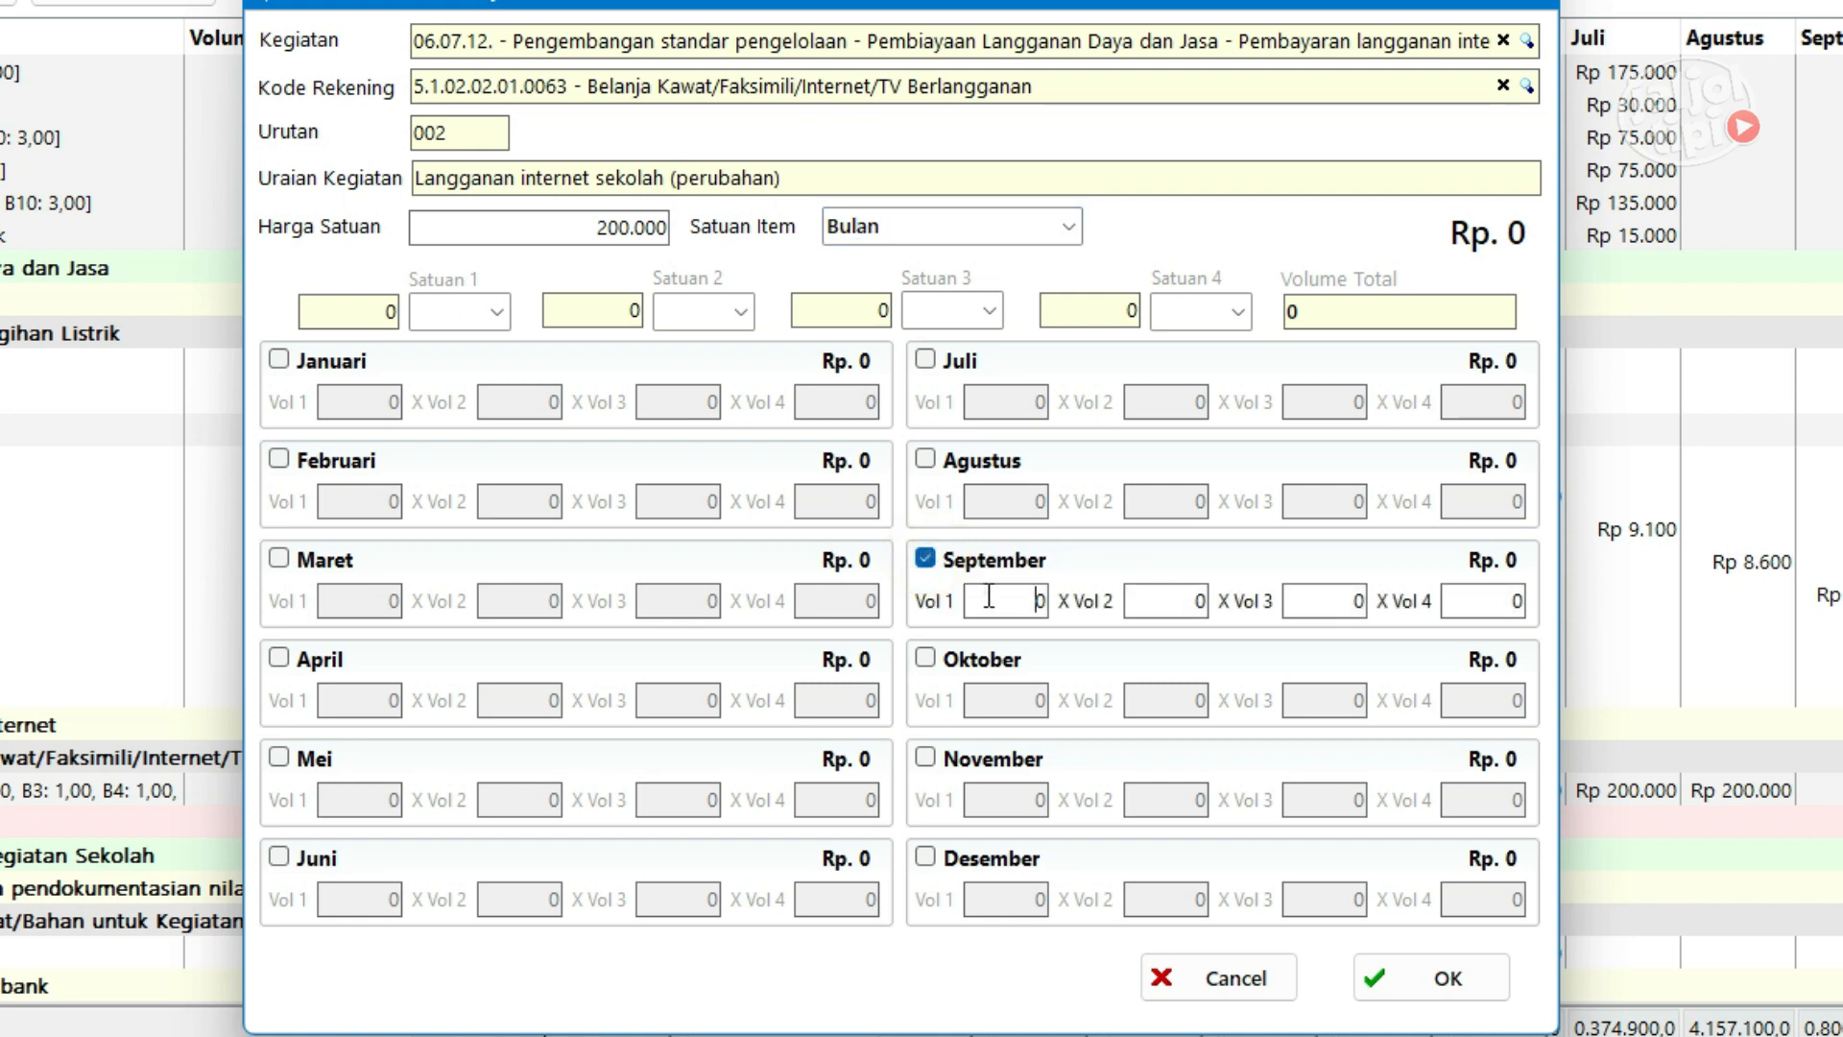
{"action": "left_click", "coordinate": [984, 593]}
{"action": "type", "text": "1"}
{"action": "left_click", "coordinate": [989, 658]}
{"action": "type", "text": "1"}
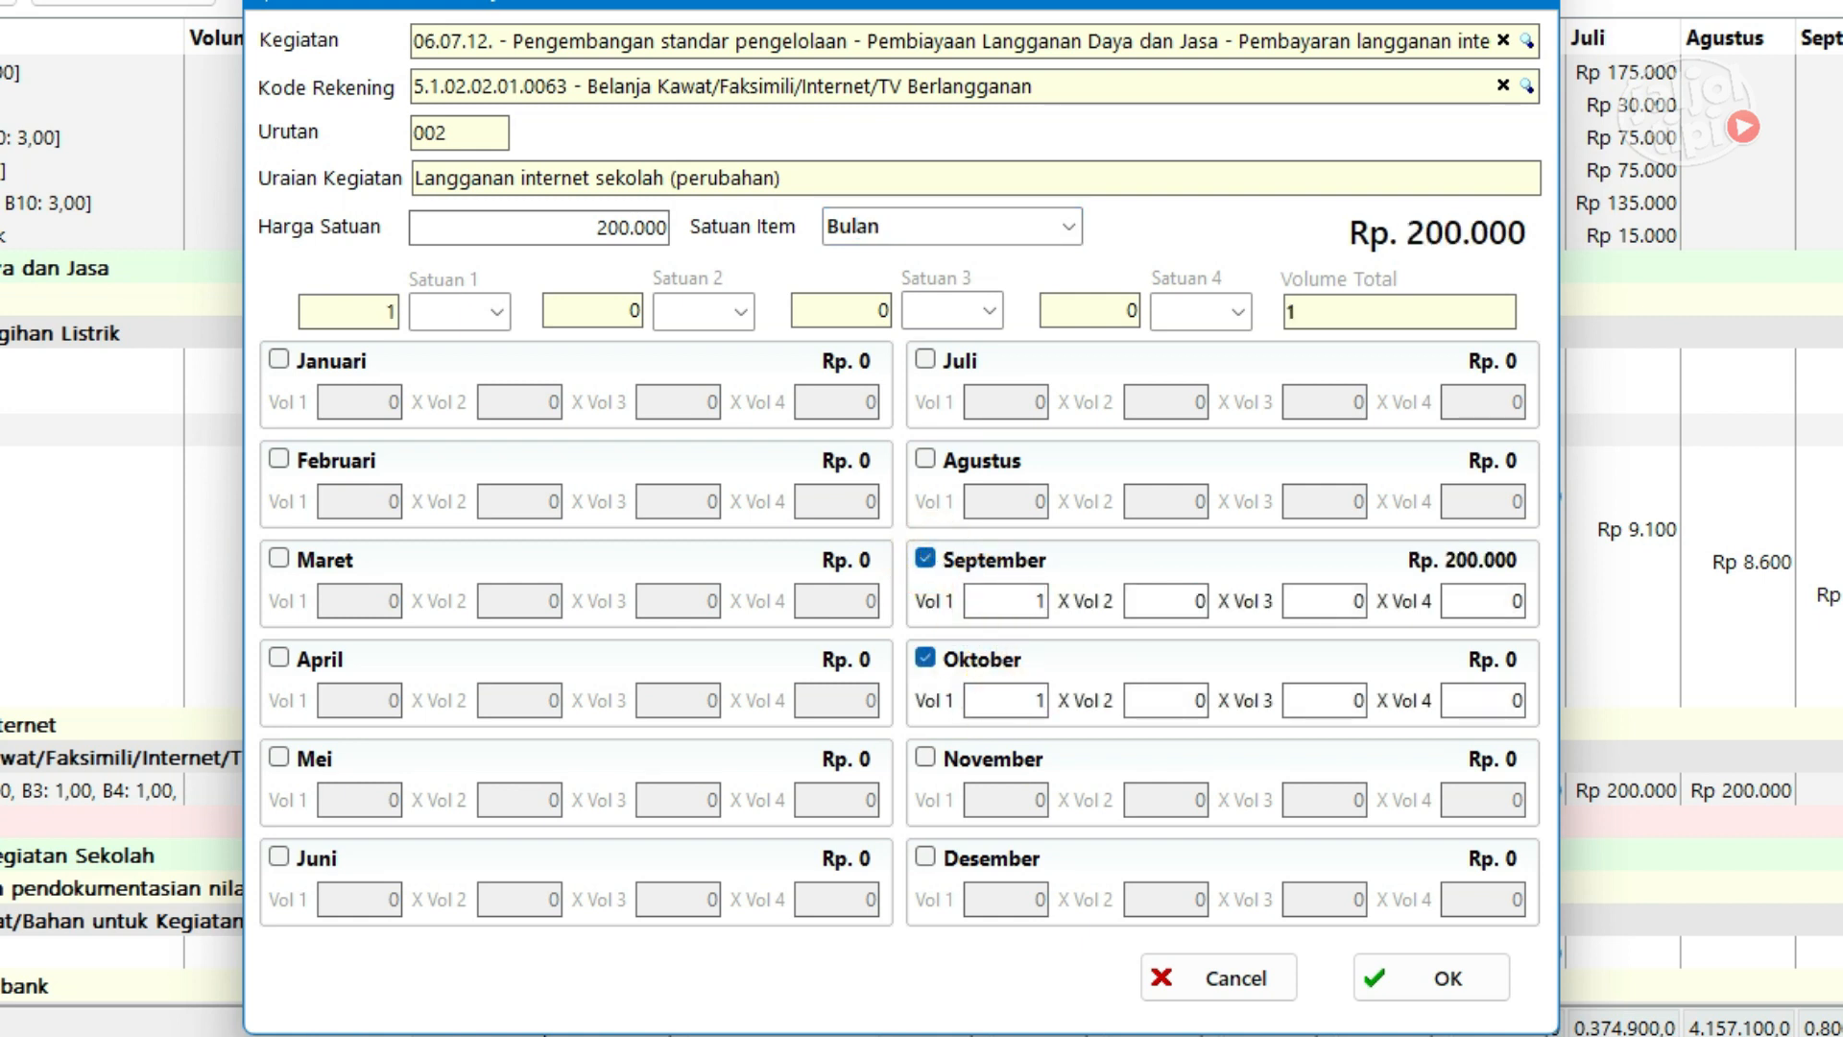
{"action": "key", "text": "Tab"}
Allocate a Vol 1 of 1 in both November and Desember for the new internet subscription item and save it.
{"action": "left_click", "coordinate": [994, 758]}
{"action": "type", "text": "1"}
{"action": "key", "text": "Tab"}
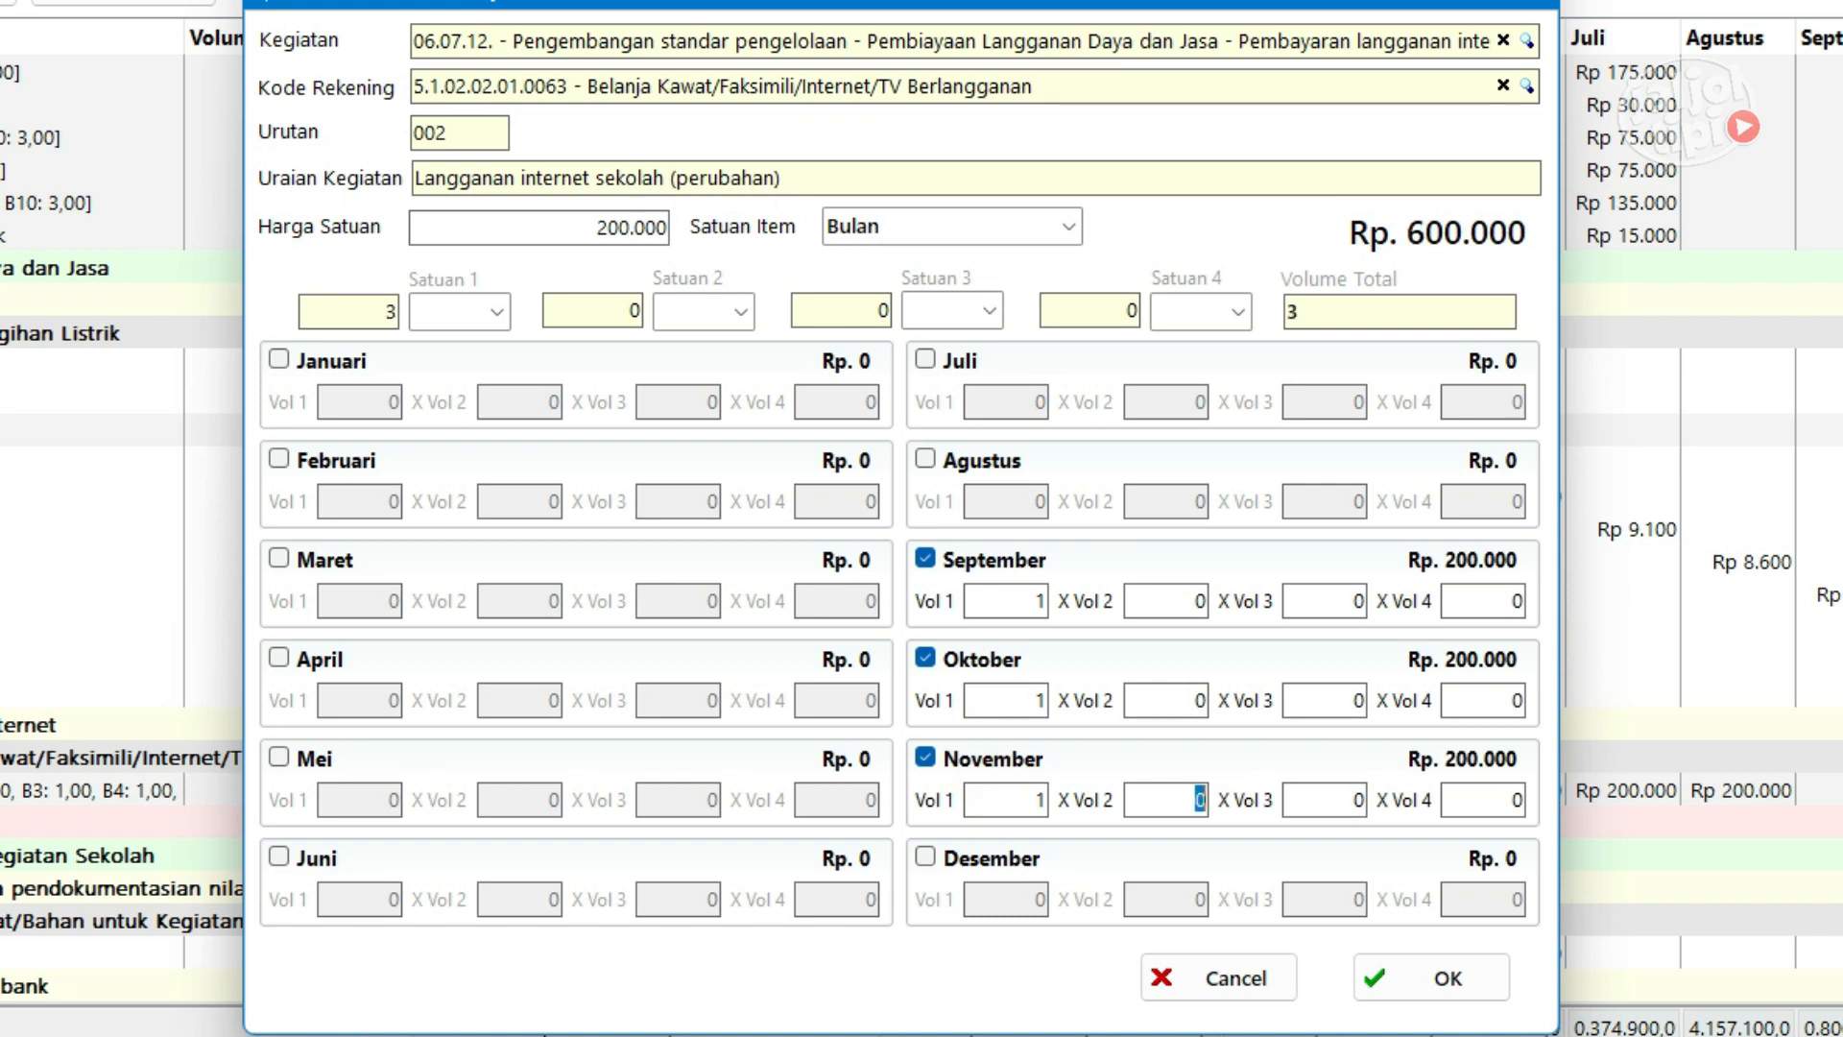
{"action": "left_click", "coordinate": [966, 854]}
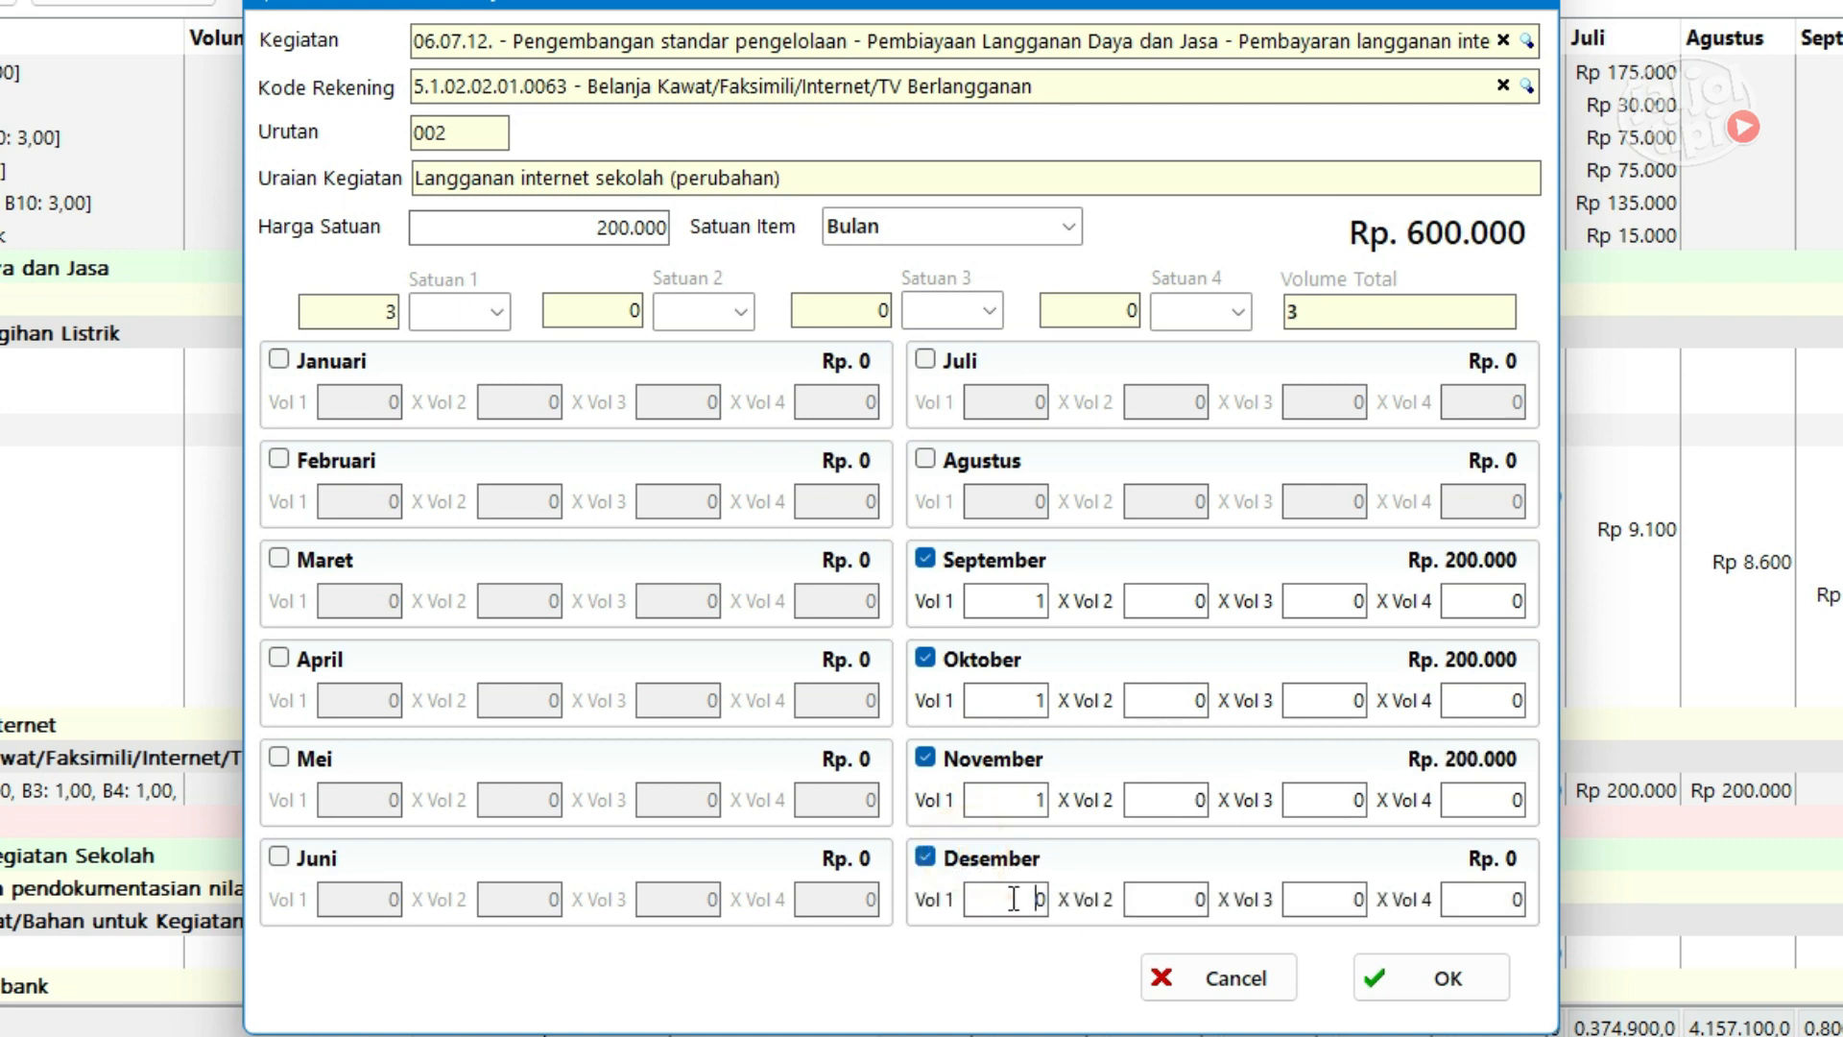
{"action": "left_click", "coordinate": [1013, 898]}
{"action": "type", "text": "1"}
{"action": "key", "text": "Tab"}
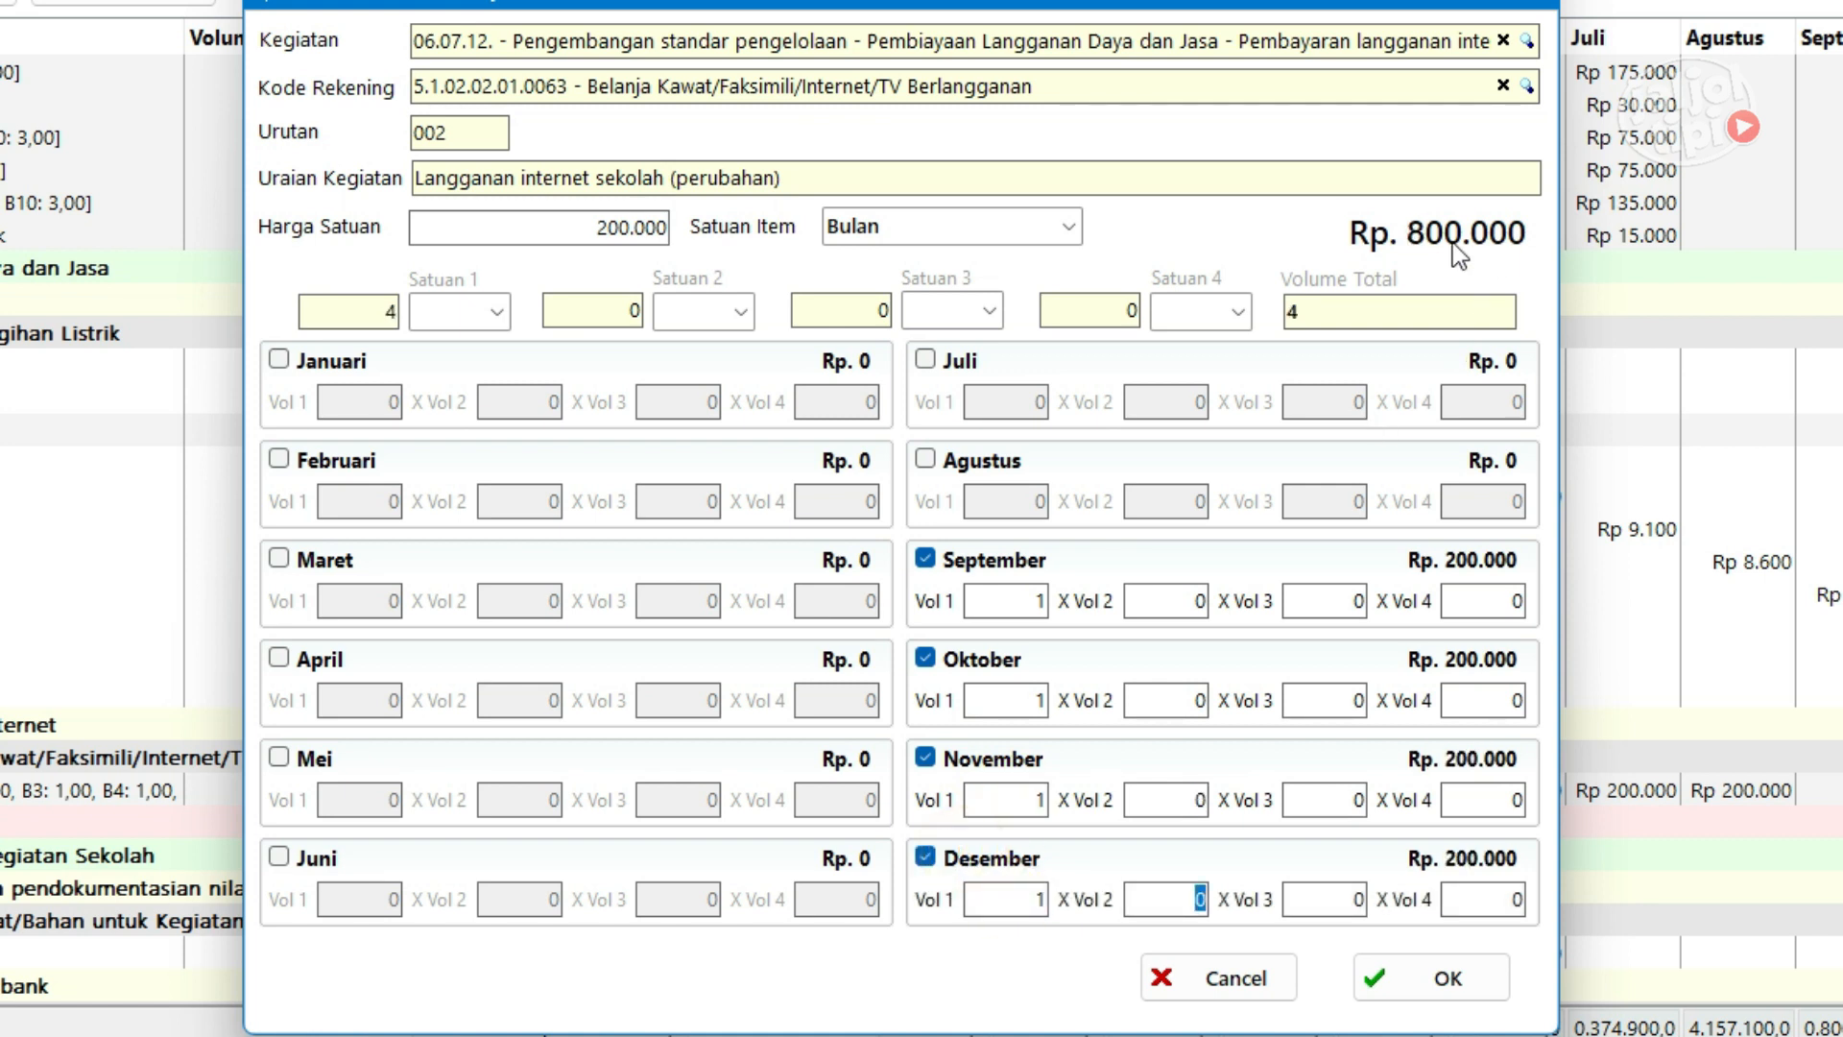
{"action": "left_click", "coordinate": [1417, 960]}
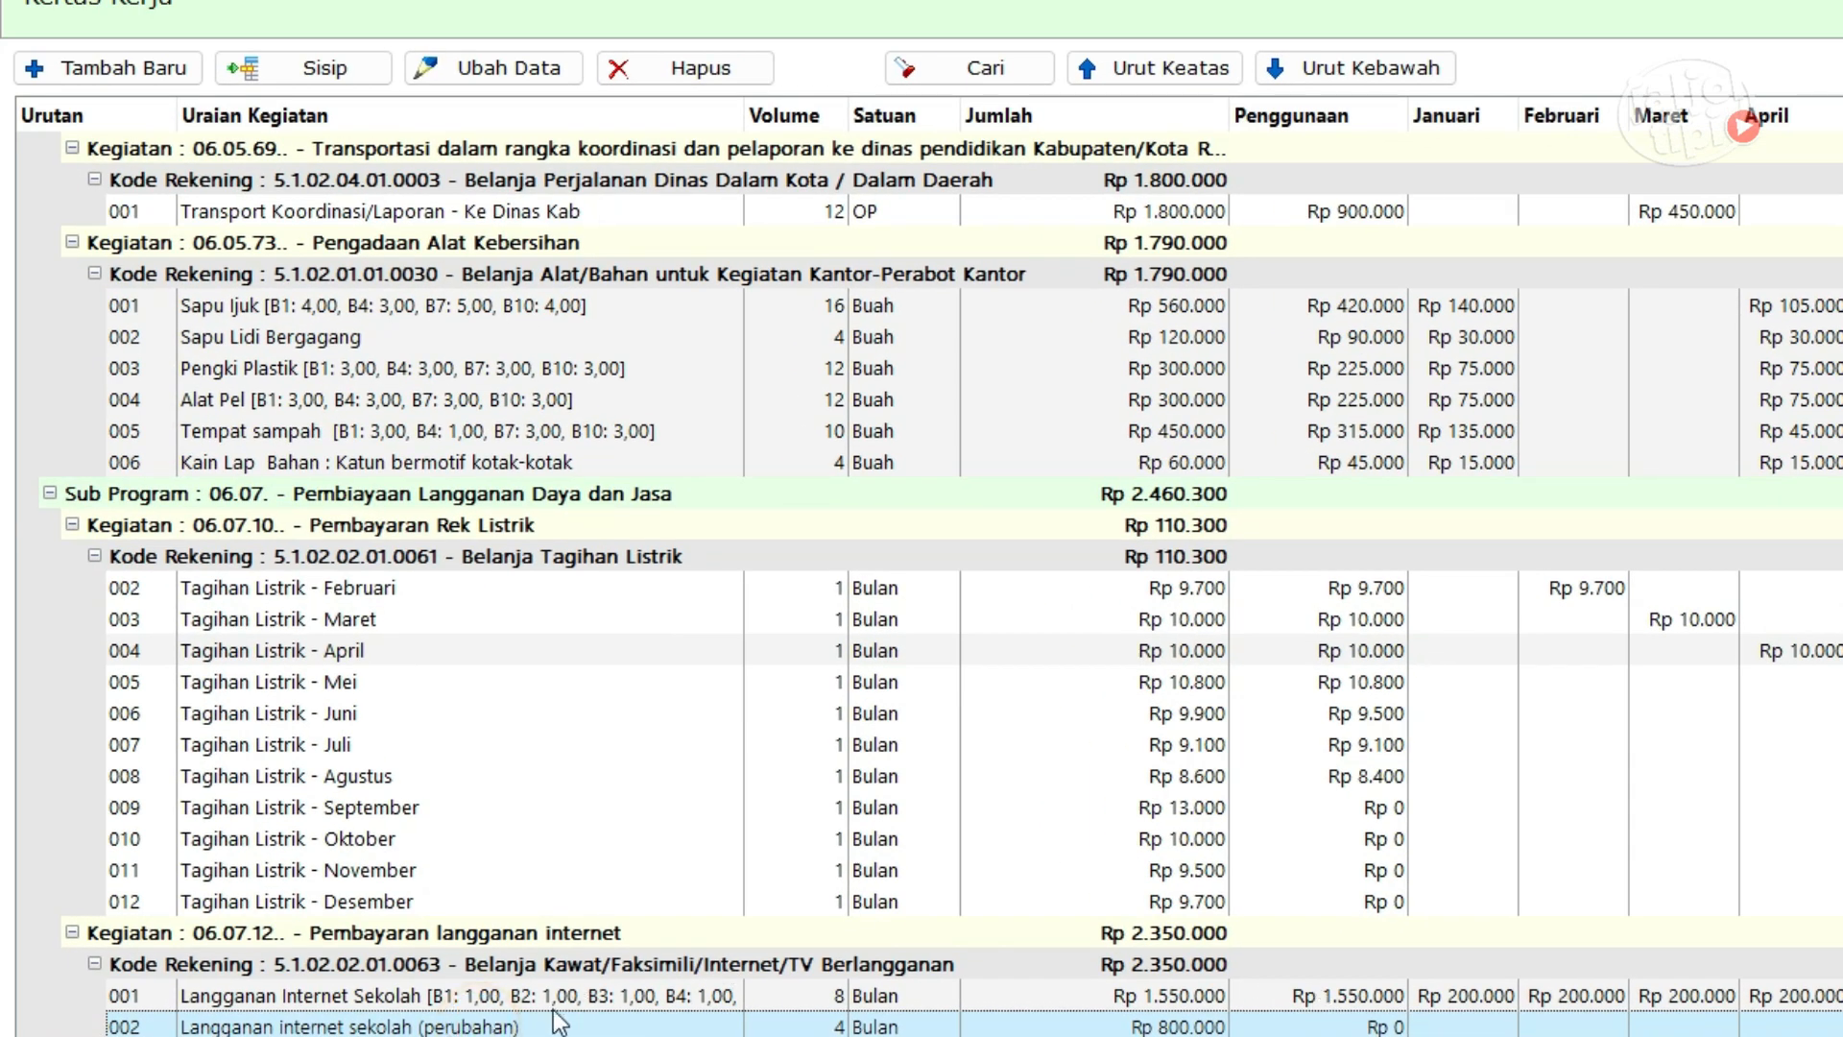
Select the original Langganan Internet Sekolah item (001) in the worksheet.
{"action": "scroll", "coordinate": [319, 903], "scroll_direction": "down", "scroll_amount": 2}
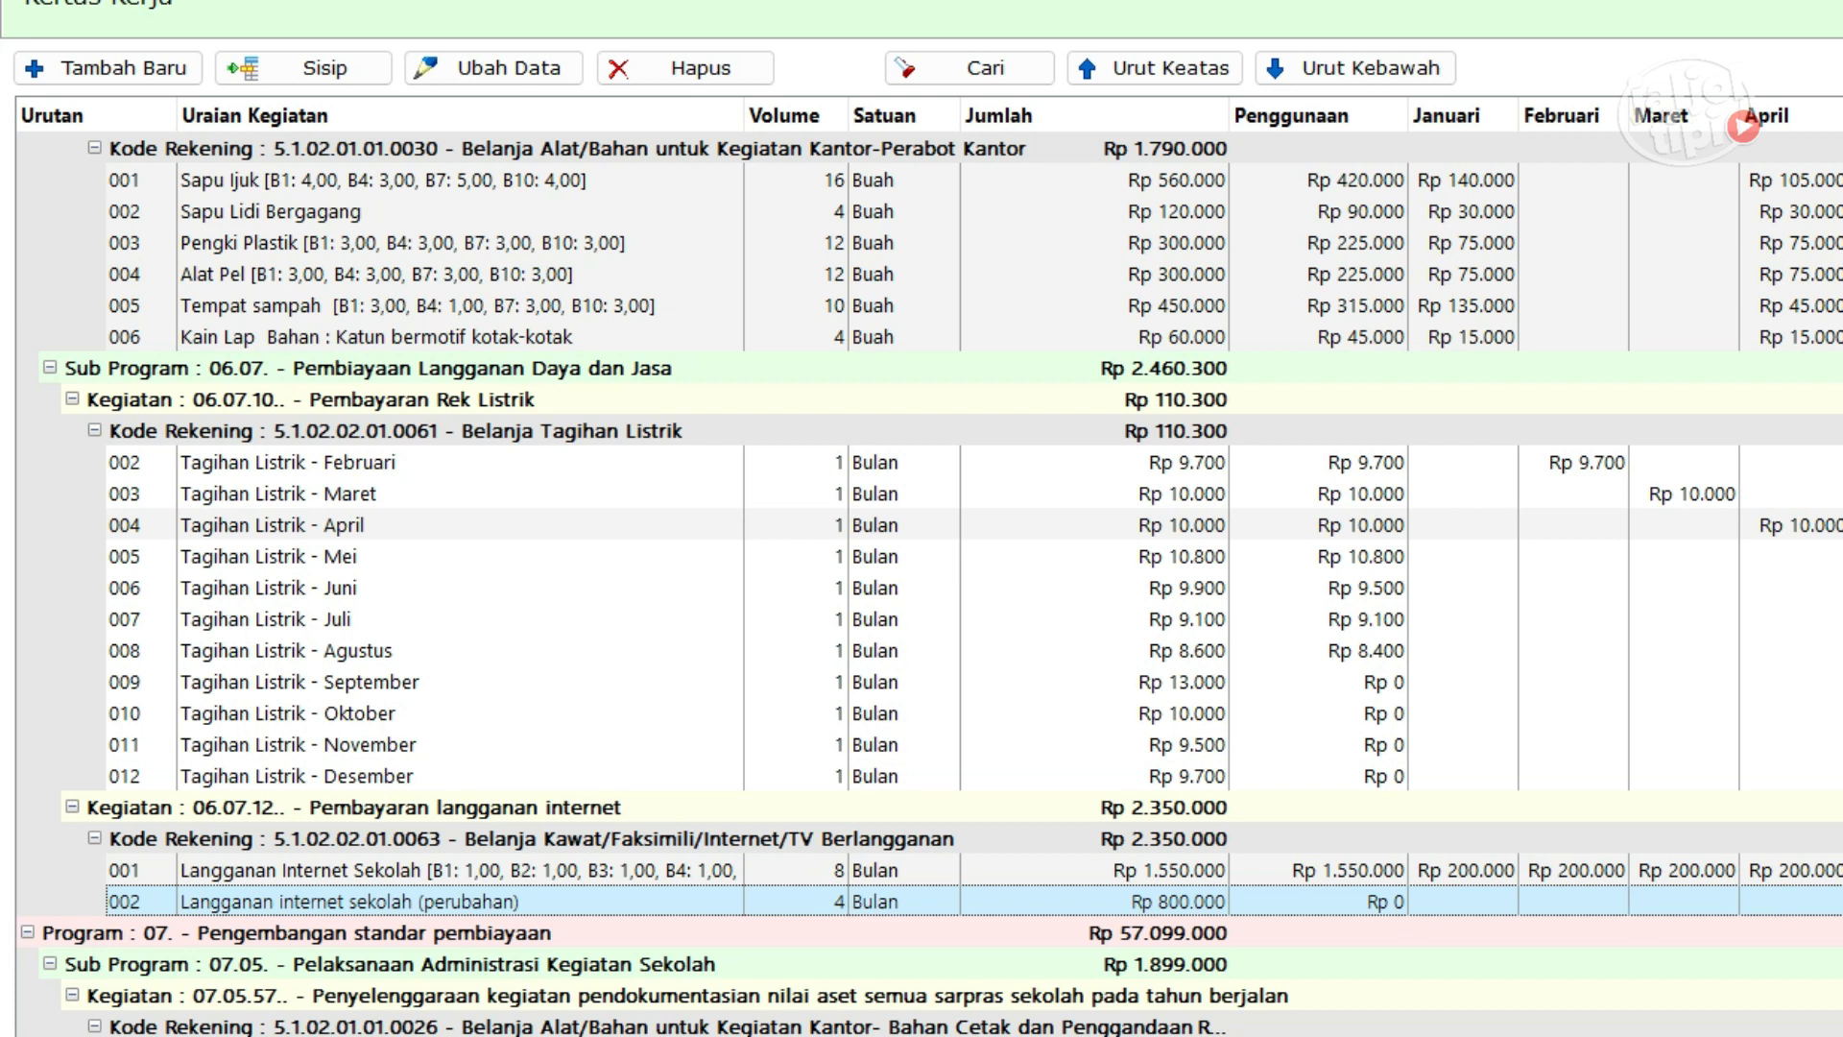
{"action": "left_click", "coordinate": [796, 870]}
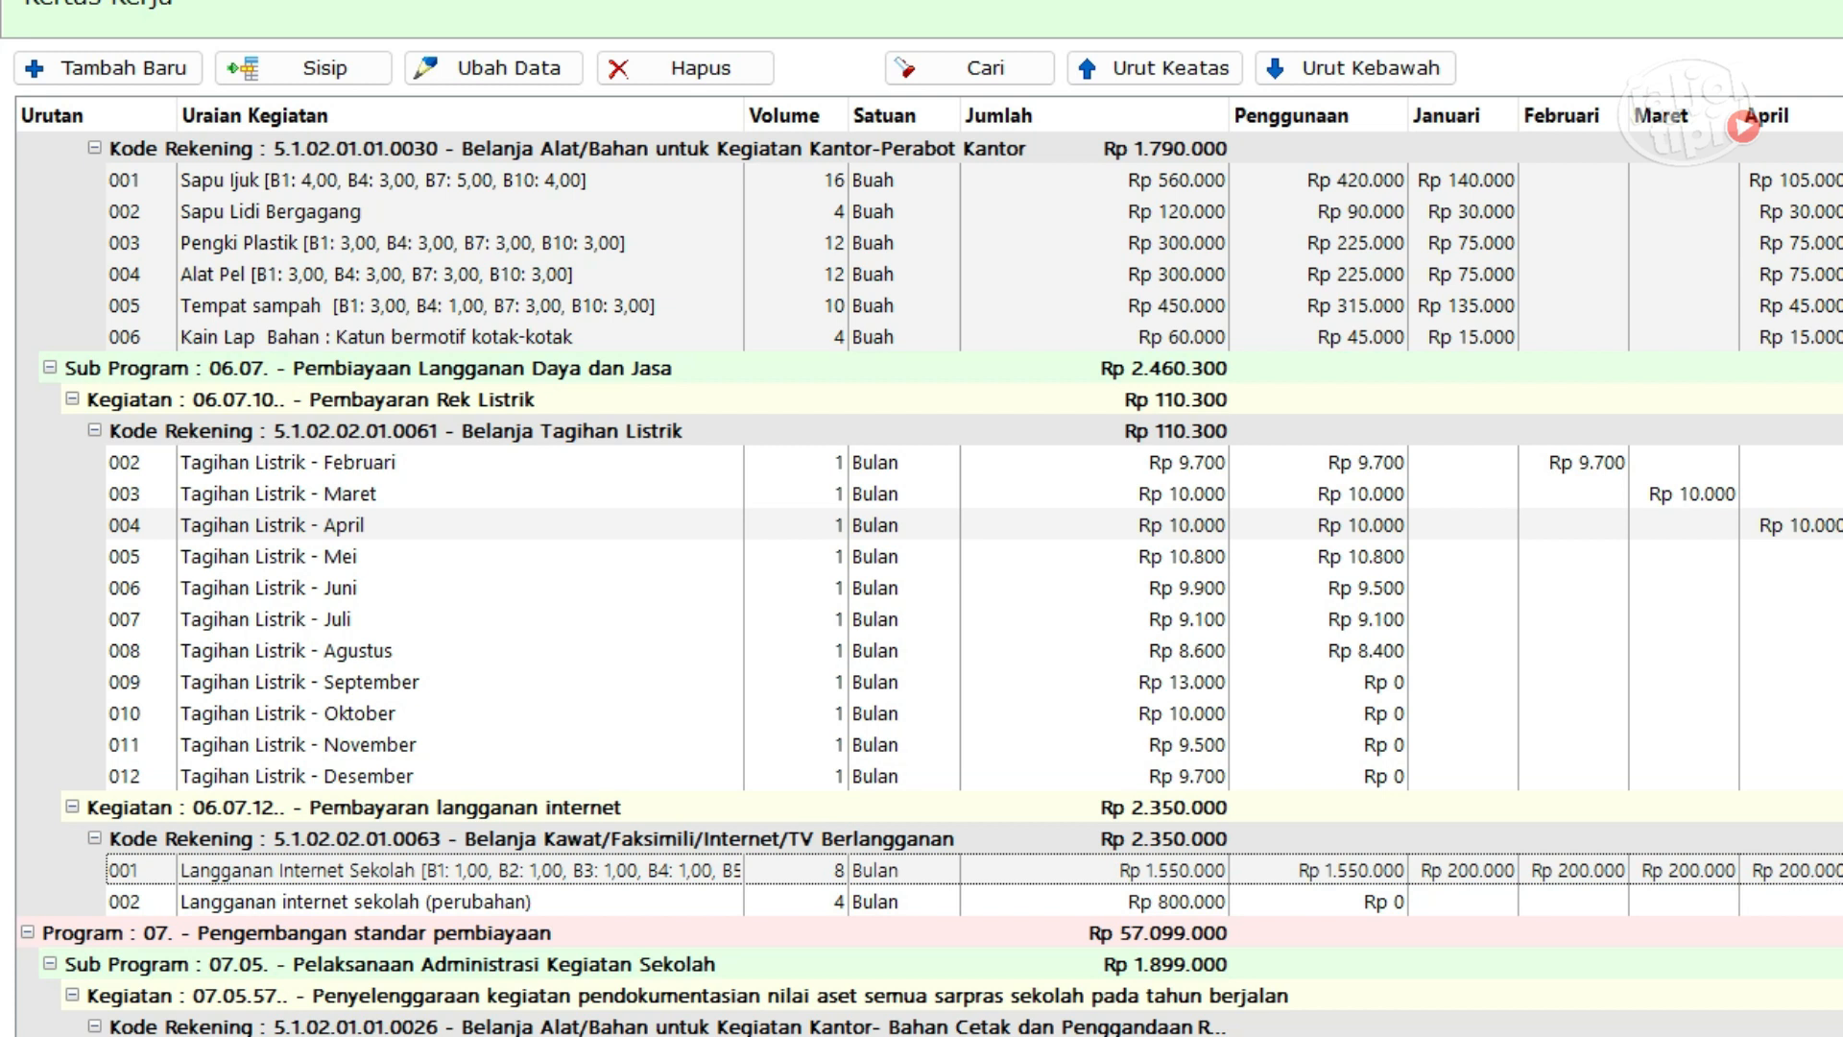